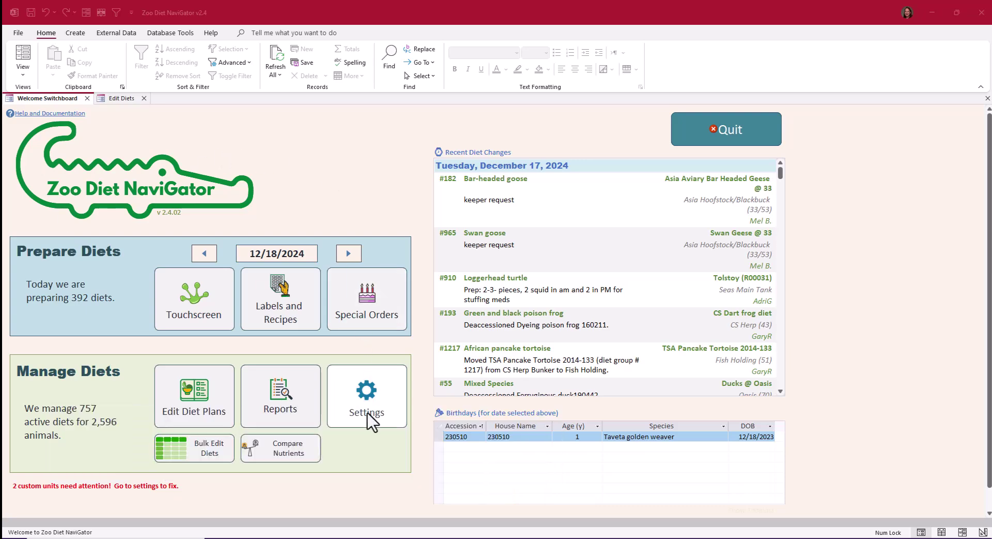
# Open the food editor from Settings and find the Hay - Timothy food record by searching for "hay"
pyautogui.click(368, 413)
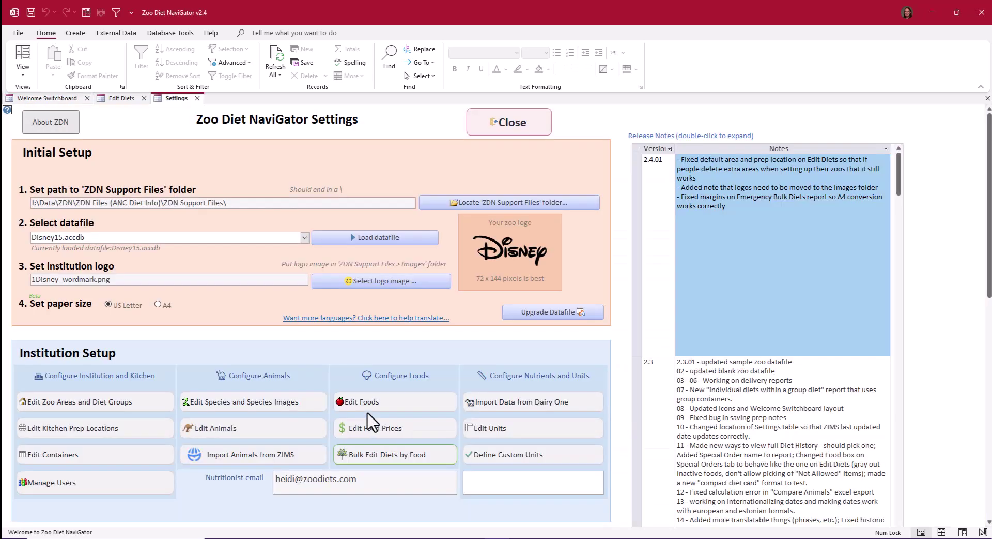
pyautogui.click(401, 403)
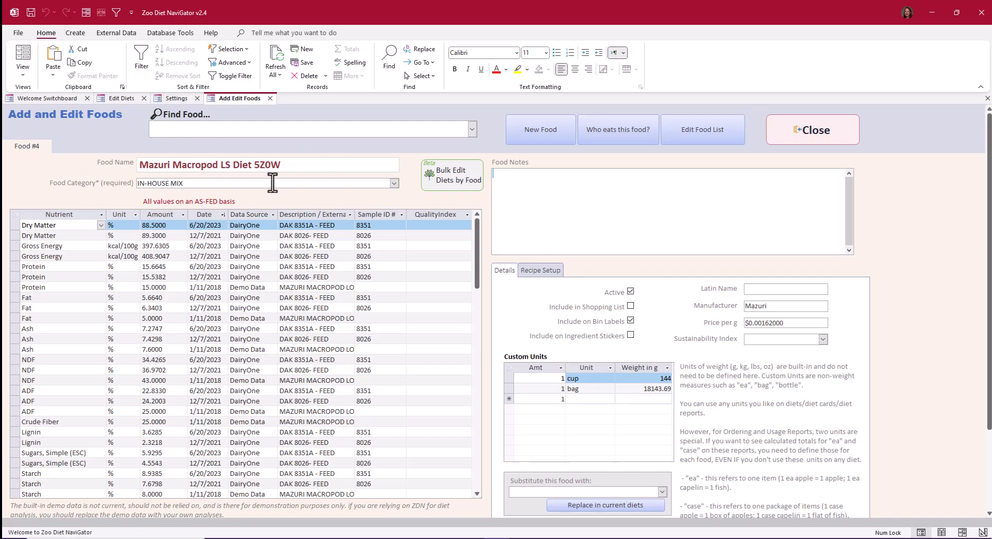
pyautogui.click(472, 129)
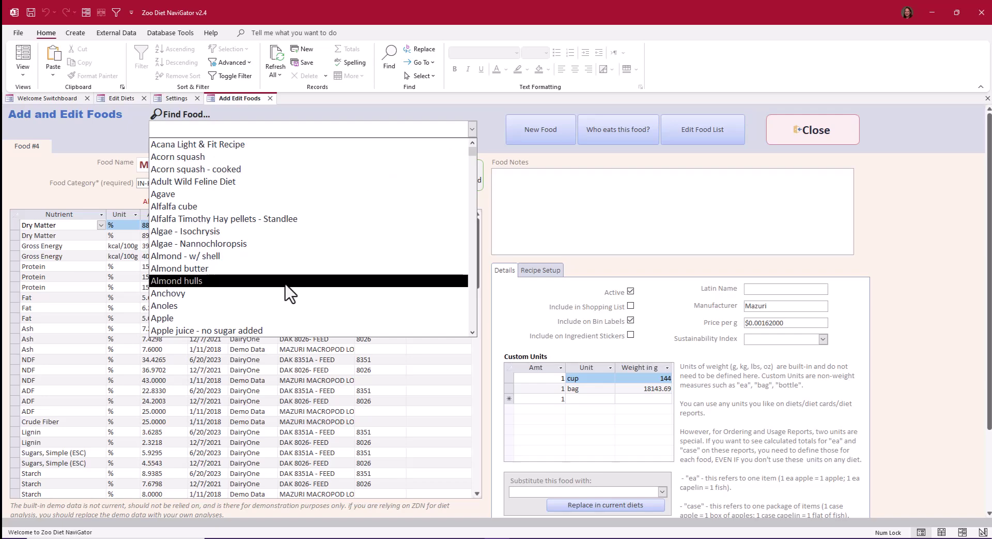
pyautogui.scroll(-1, 295, 307)
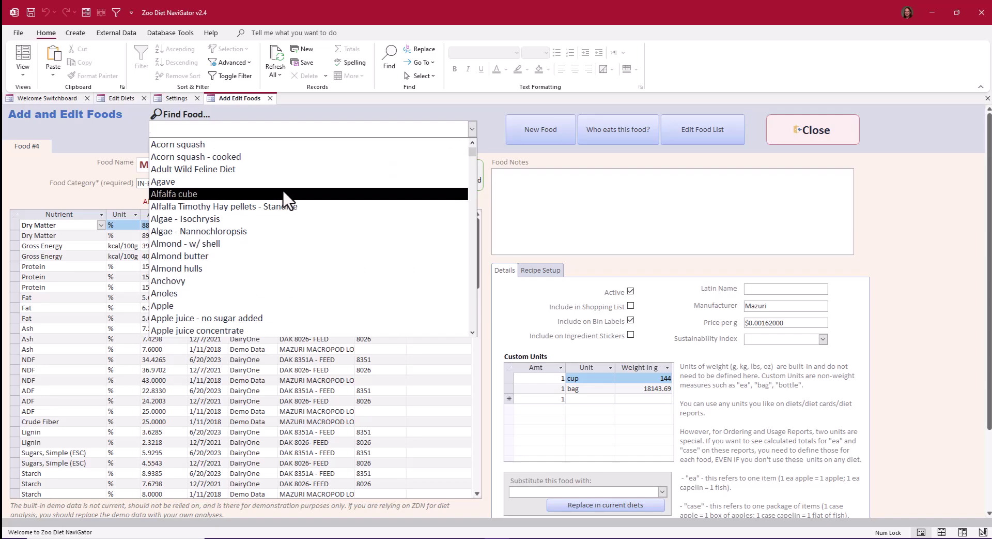
pyautogui.scroll(-6, 285, 264)
pyautogui.scroll(-20, 285, 266)
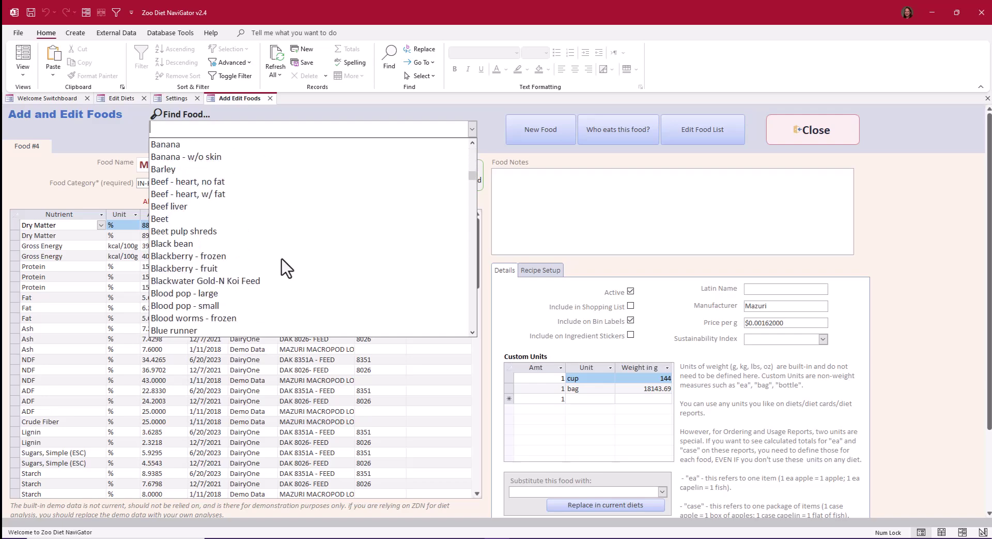
pyautogui.scroll(-12, 285, 266)
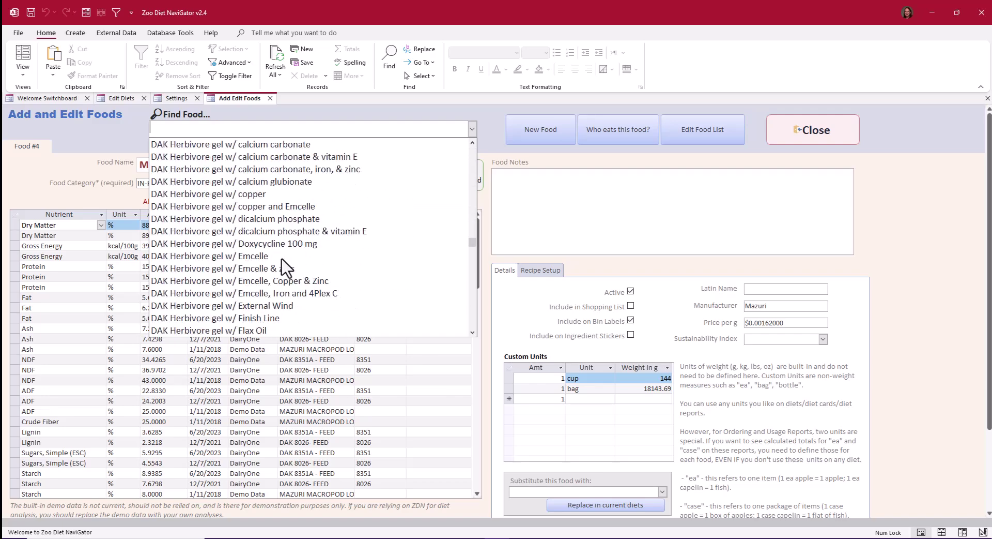
pyautogui.write('hay')
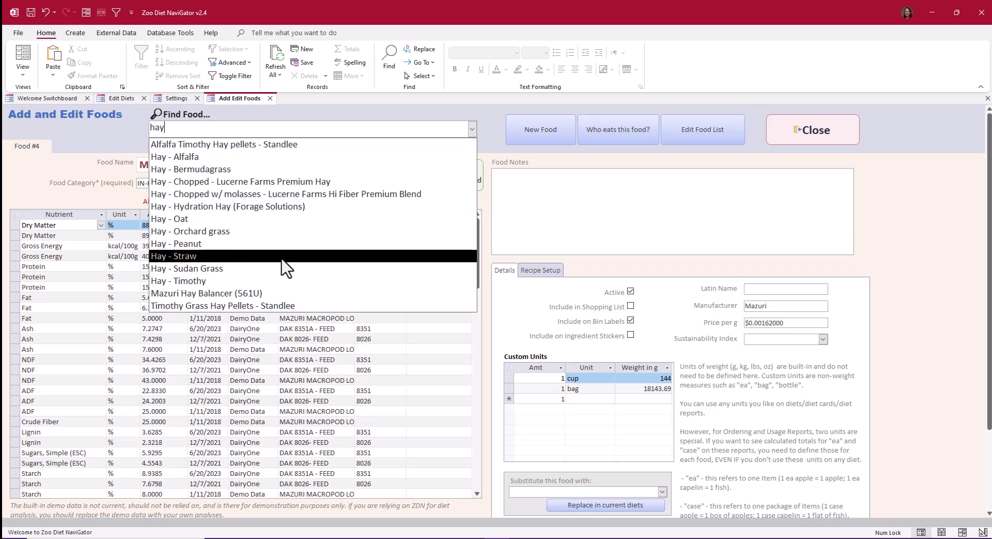
pyautogui.click(249, 283)
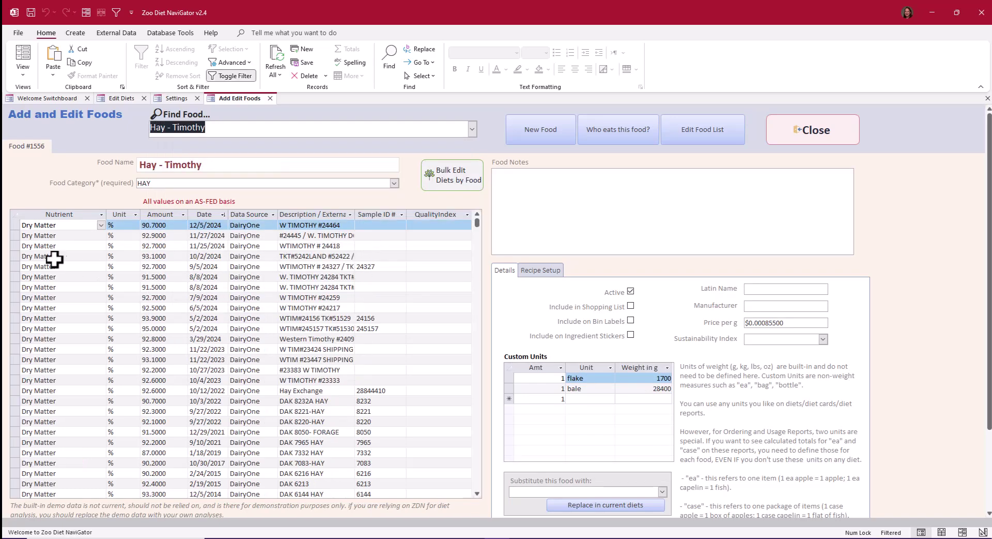
# Examine the repeated Dry Matter and Gross Energy analyses in the Hay - Timothy nutrient table
pyautogui.moveTo(15, 225); pyautogui.dragTo(7, 373)
pyautogui.scroll(-9, 118, 333)
pyautogui.scroll(-5, 118, 334)
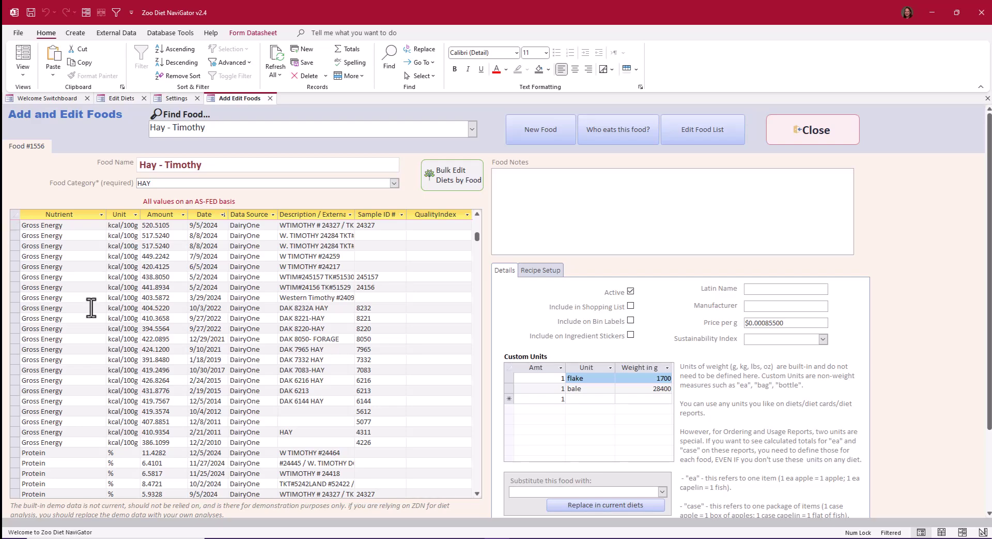
pyautogui.scroll(12, 166, 349)
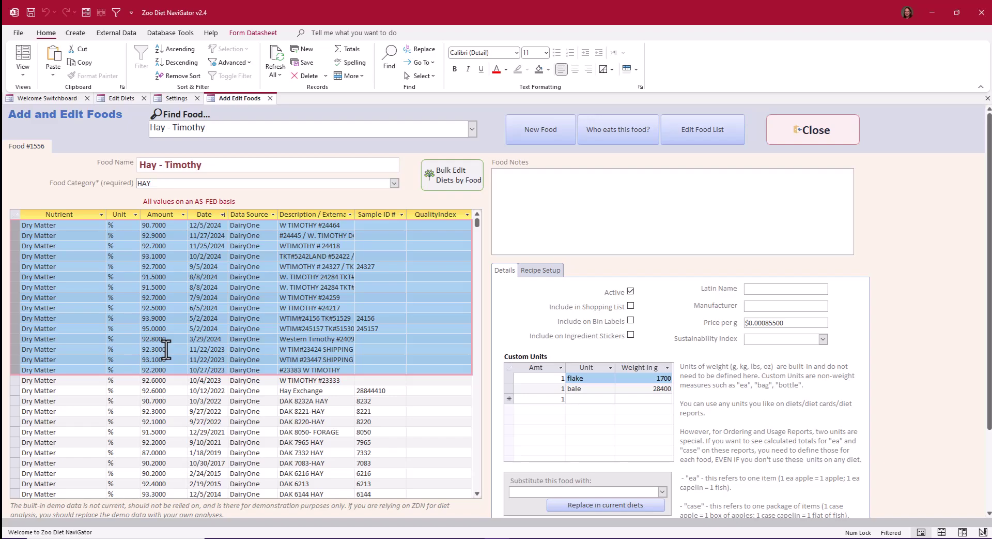
pyautogui.scroll(-12, 166, 350)
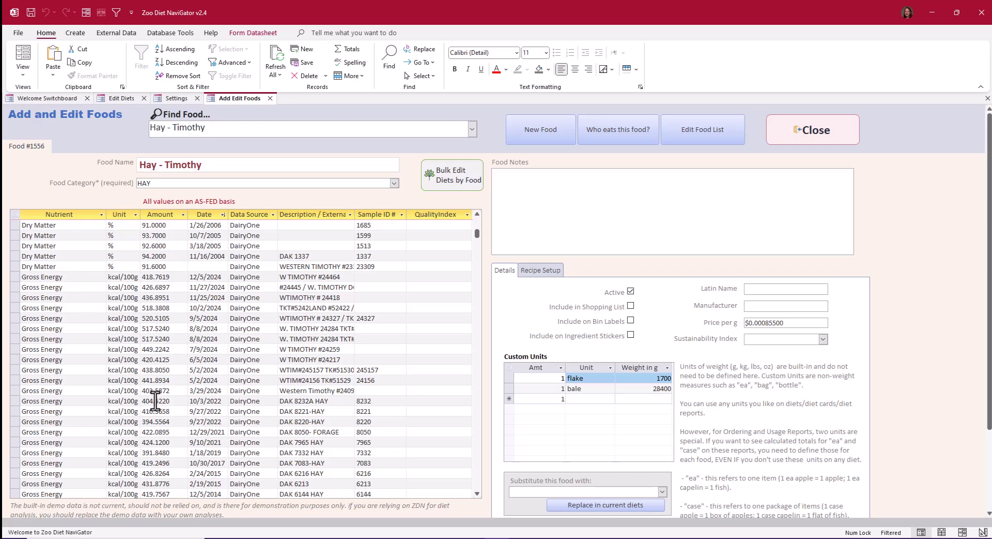
pyautogui.scroll(10, 155, 401)
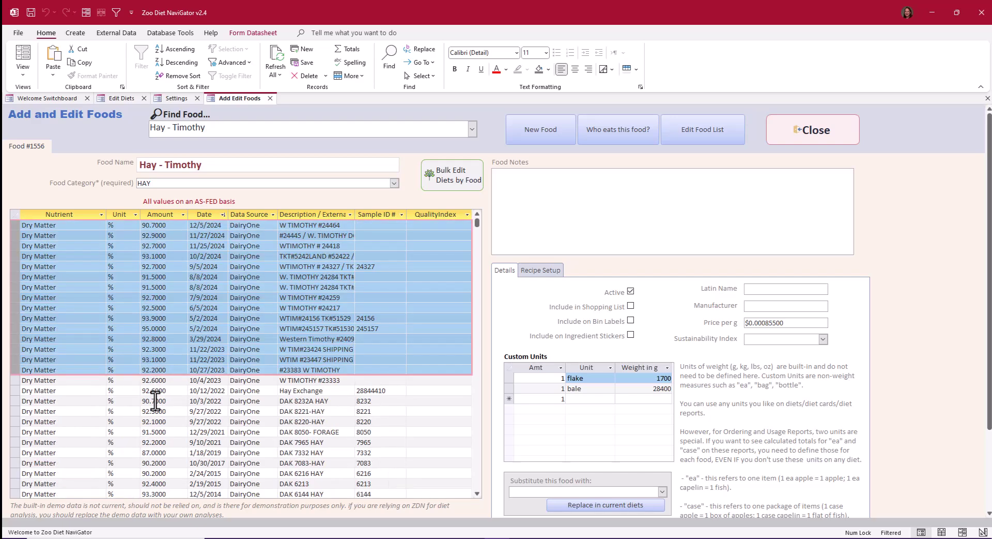
# Inspect the amount, date and available quality index options of the newest Dry Matter entry without choosing an option
pyautogui.click(164, 247)
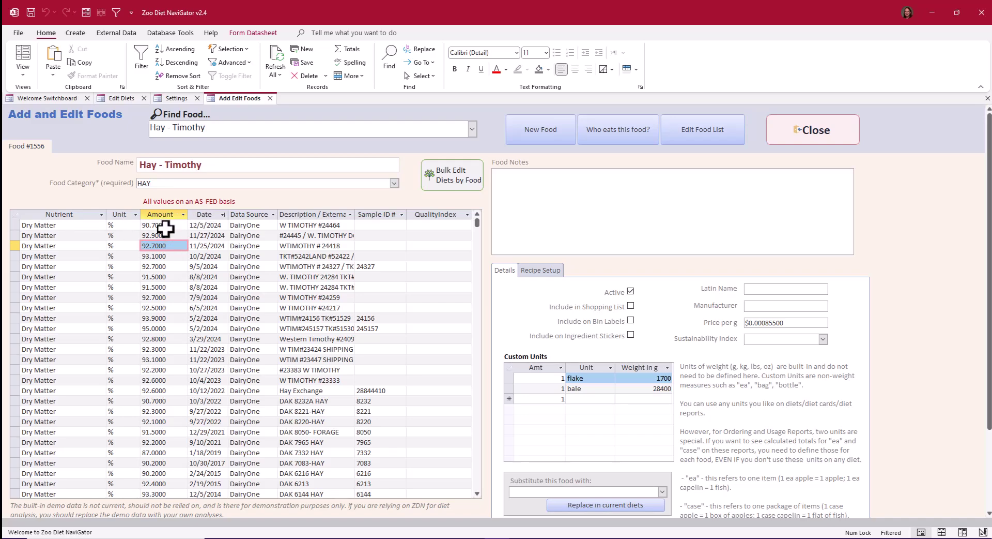
pyautogui.click(139, 226)
pyautogui.moveTo(149, 225); pyautogui.dragTo(139, 226)
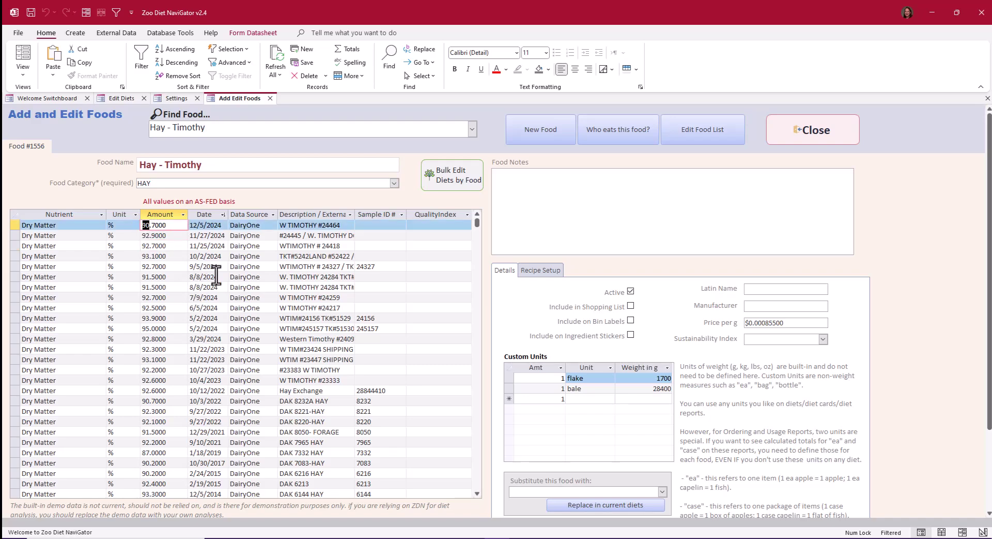
pyautogui.click(205, 225)
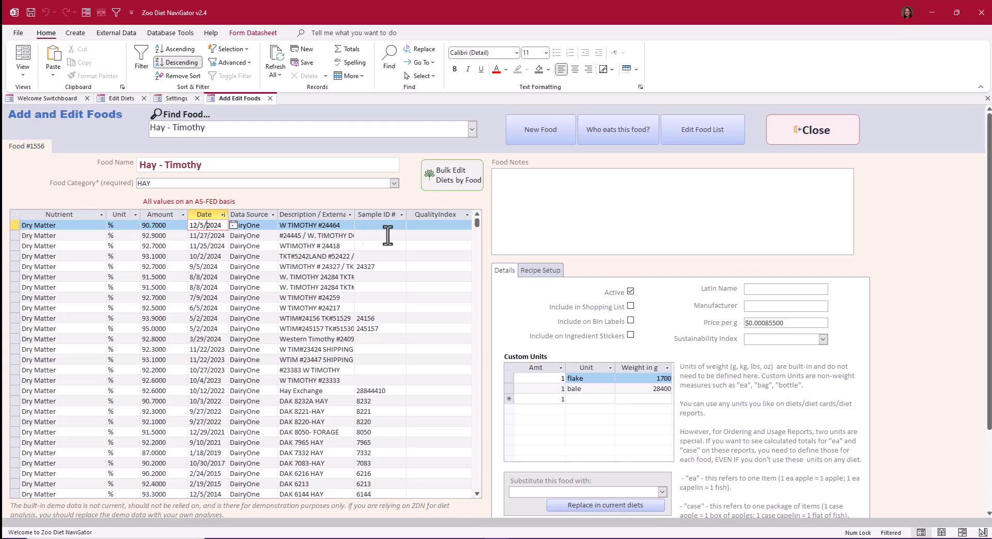
pyautogui.click(444, 225)
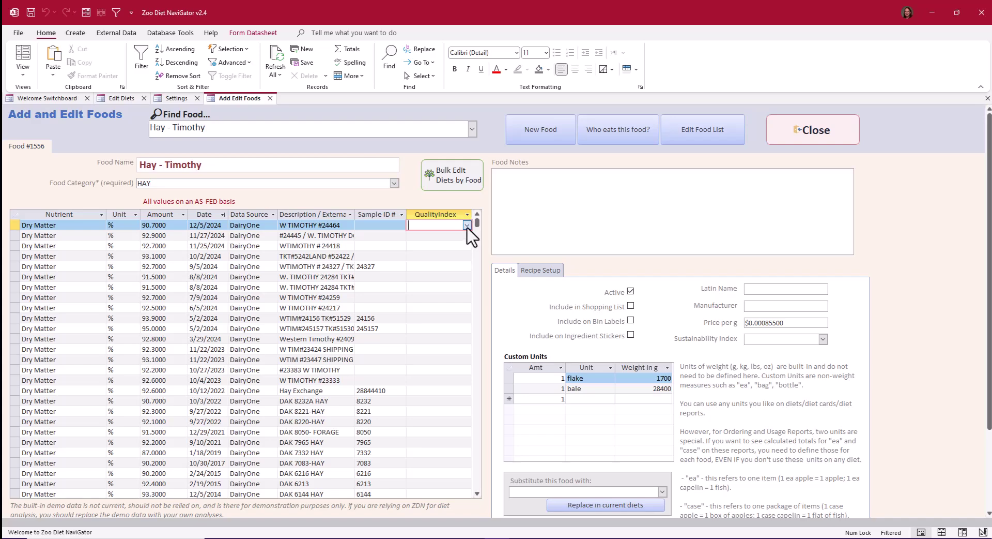
pyautogui.click(467, 225)
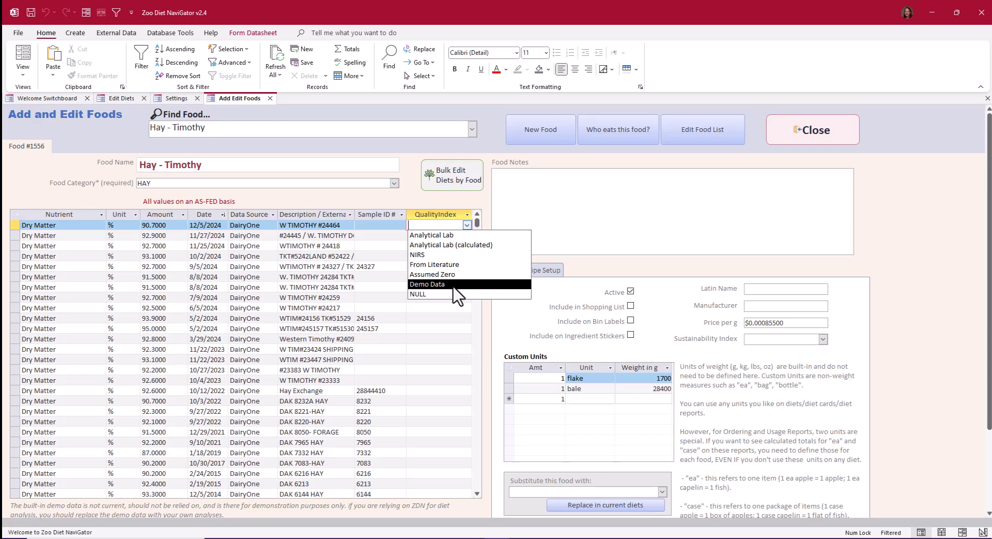
pyautogui.click(437, 317)
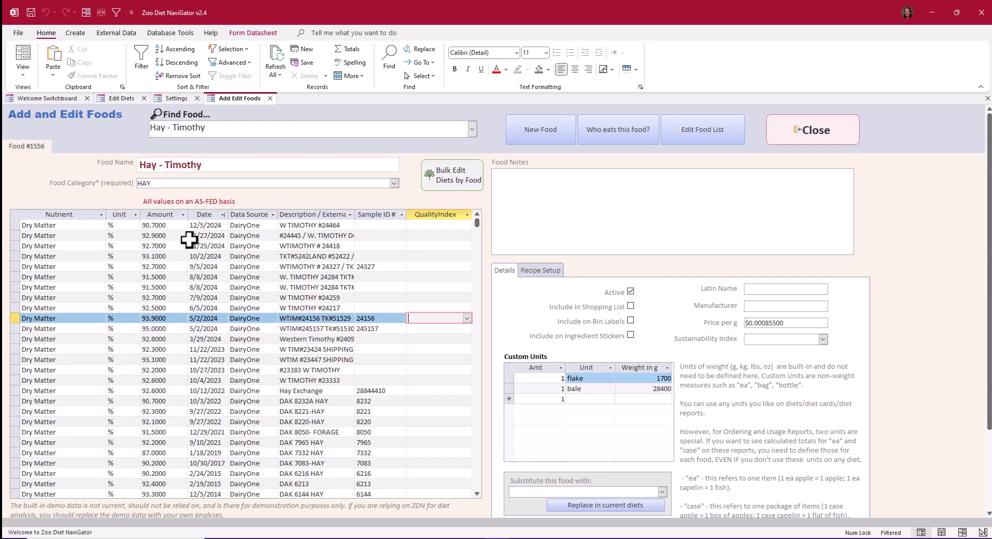
# Examine the dated Protein entries for Hay - Timothy, comparing the newest amount with the older samples
pyautogui.scroll(-10, 178, 343)
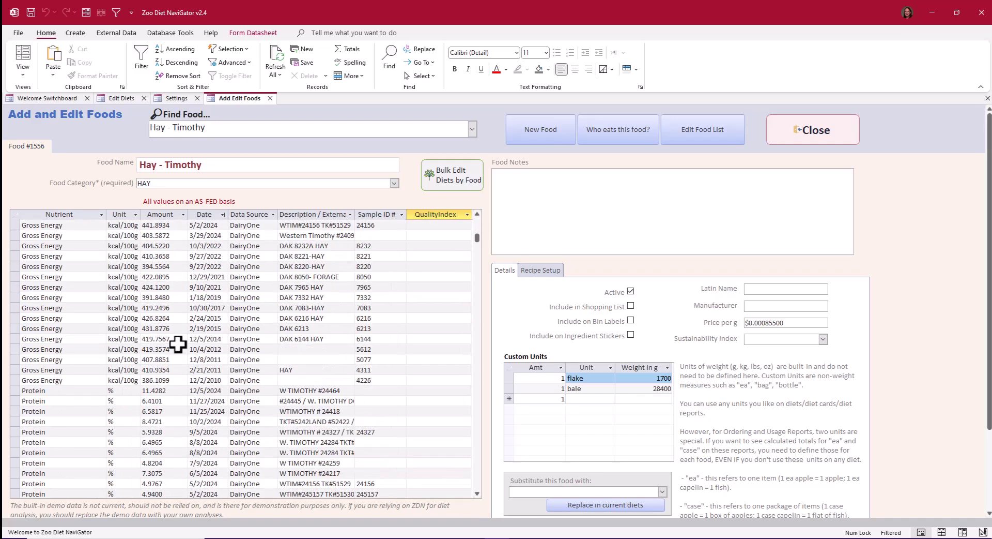
pyautogui.scroll(-8, 178, 344)
pyautogui.scroll(5, 178, 344)
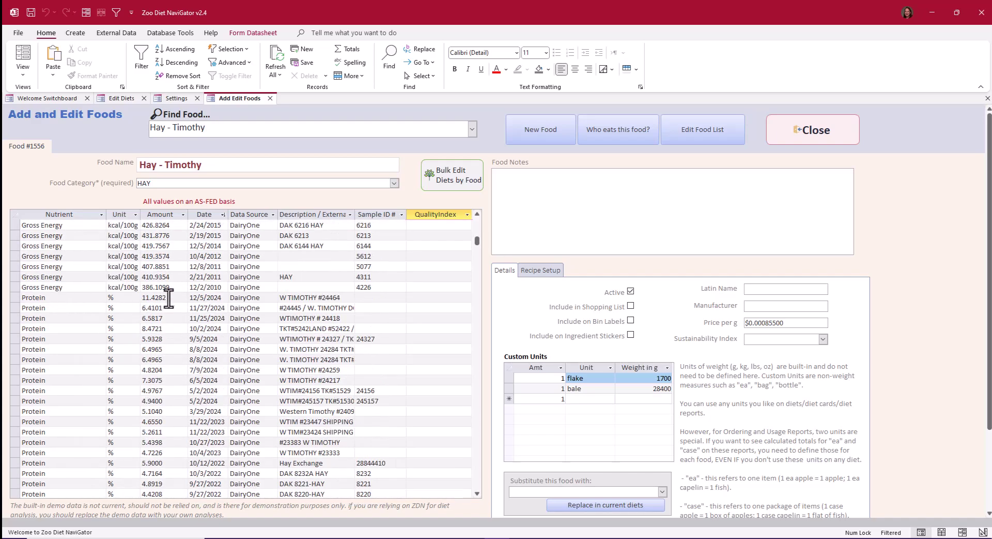
pyautogui.click(151, 297)
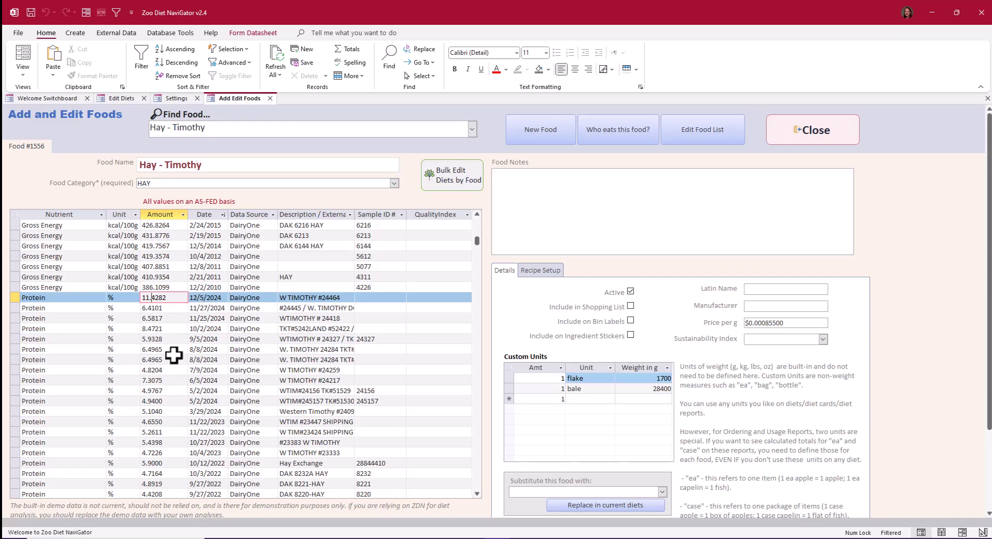
pyautogui.scroll(-10, 174, 353)
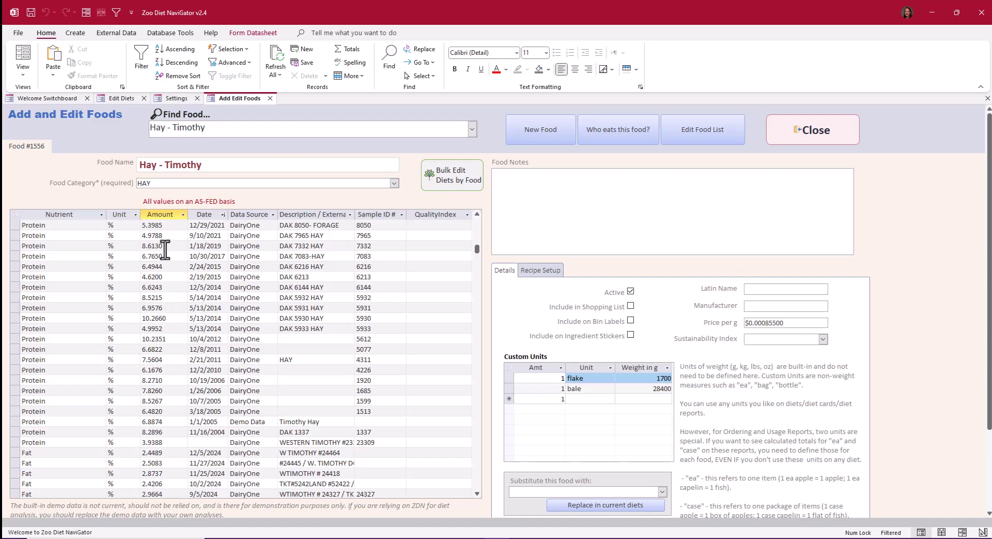
pyautogui.scroll(10, 167, 286)
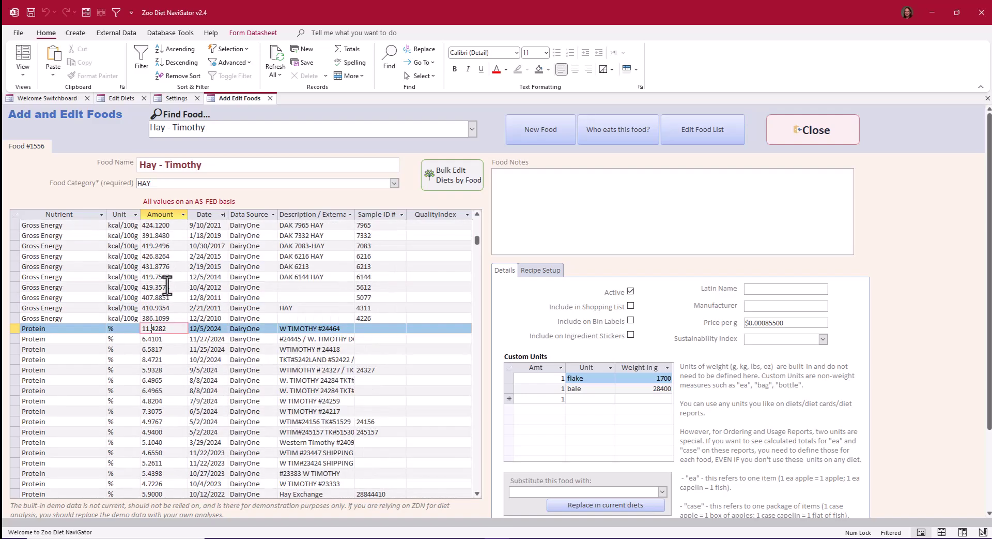
pyautogui.scroll(-14, 189, 329)
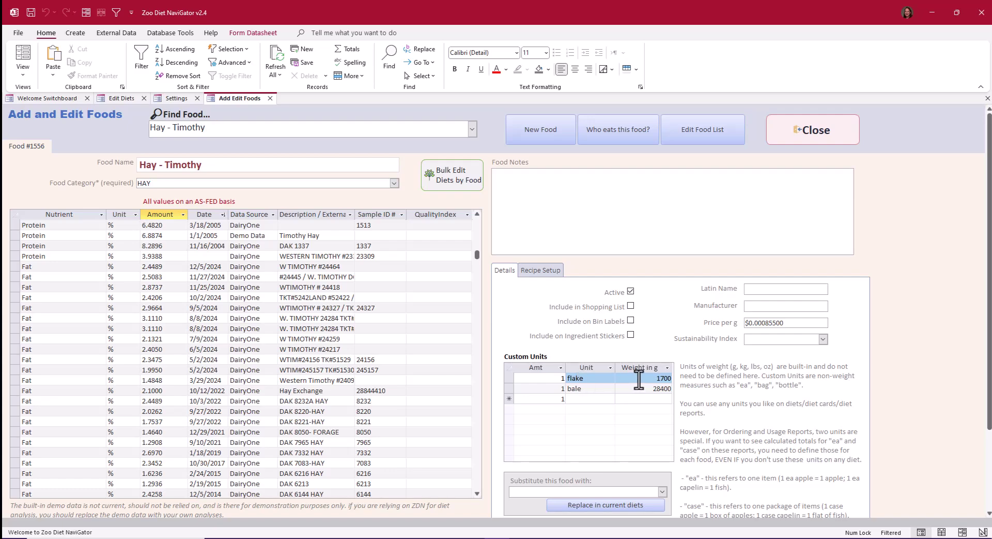
# Return to the Welcome Switchboard and check the notice about custom units needing attention
pyautogui.click(59, 97)
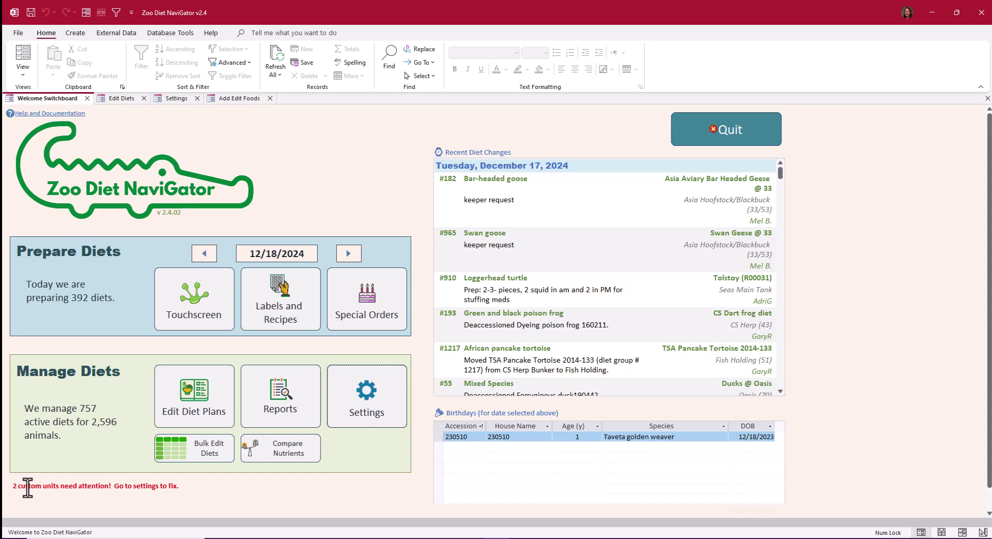
pyautogui.moveTo(11, 487); pyautogui.dragTo(217, 505)
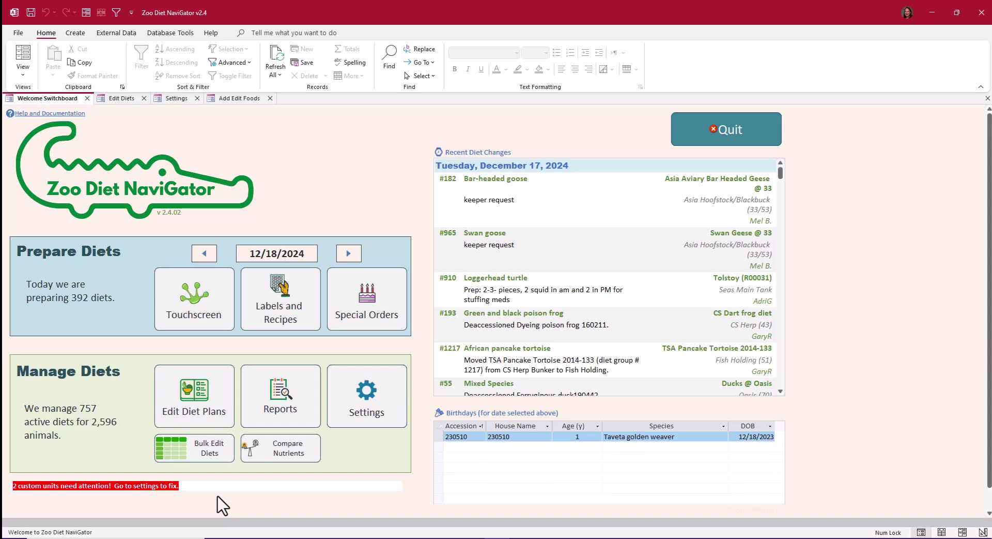
pyautogui.click(201, 488)
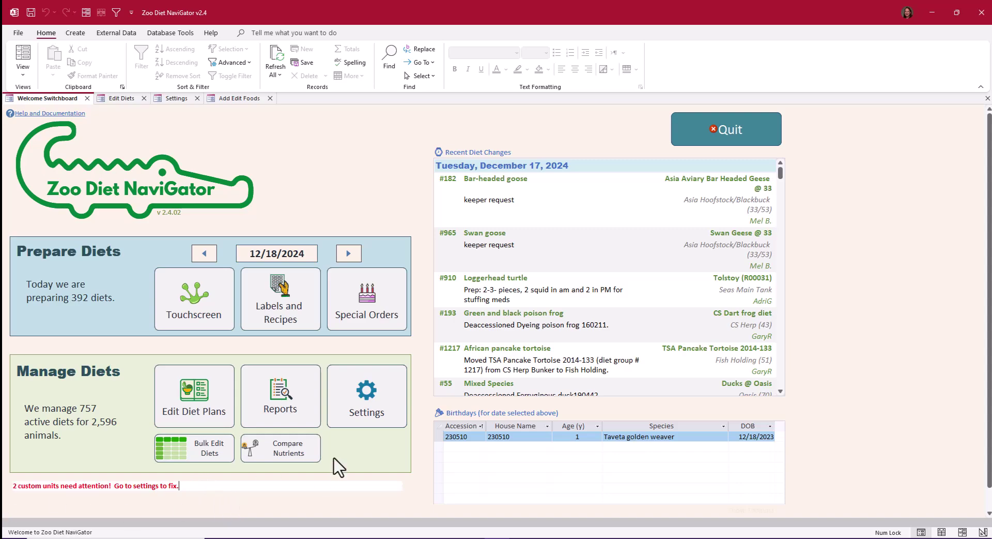
# View the custom units needing weight entries from Settings, leave the weight blank, and close Settings
pyautogui.click(376, 417)
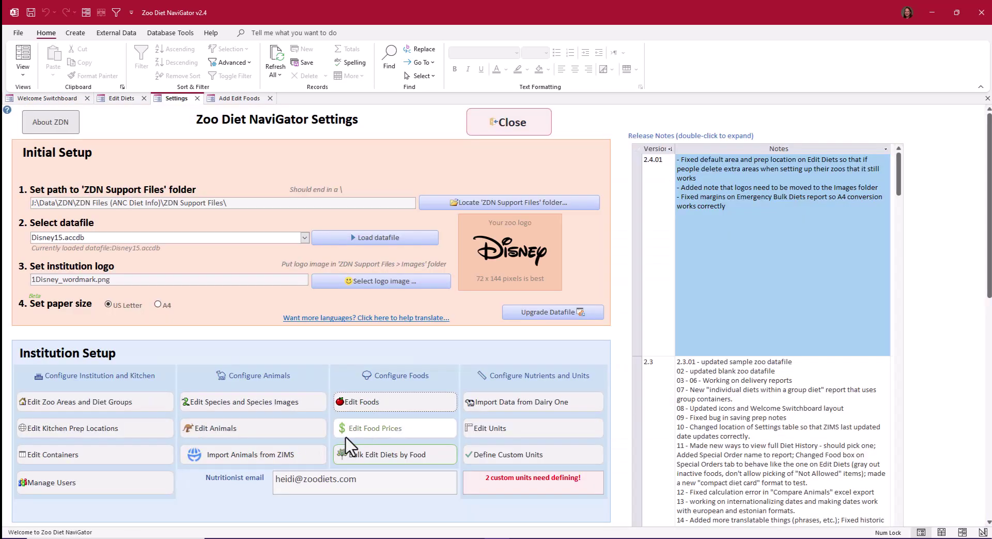
pyautogui.click(490, 457)
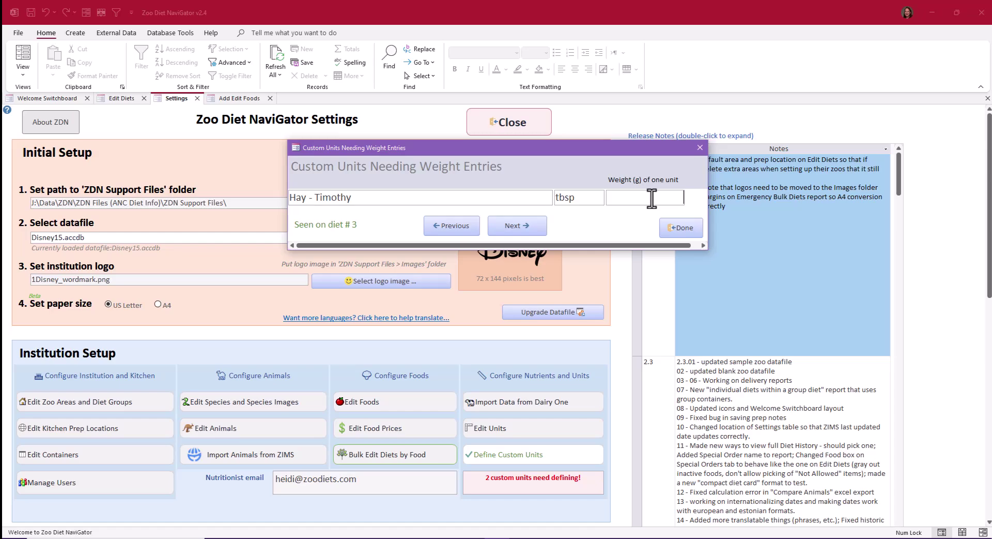
pyautogui.click(685, 232)
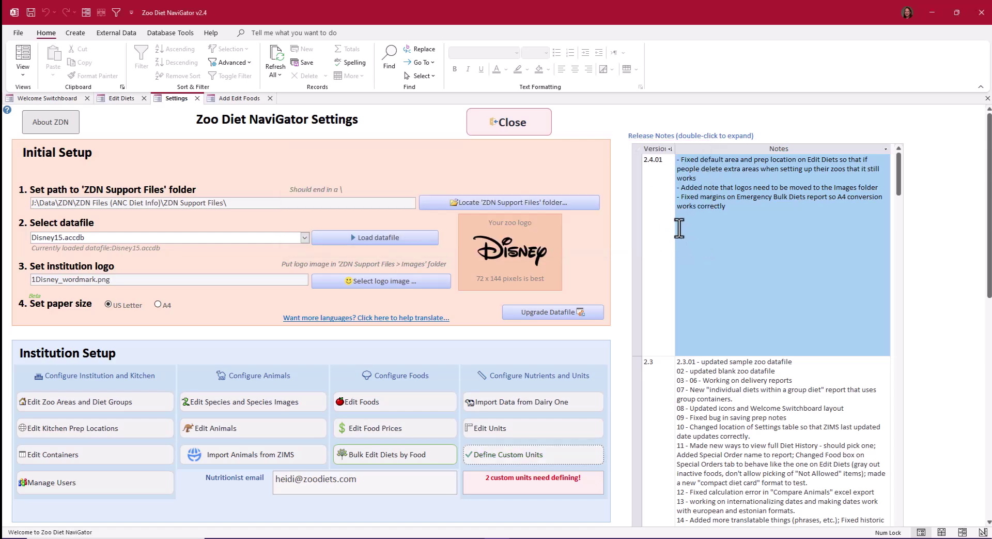
pyautogui.click(542, 132)
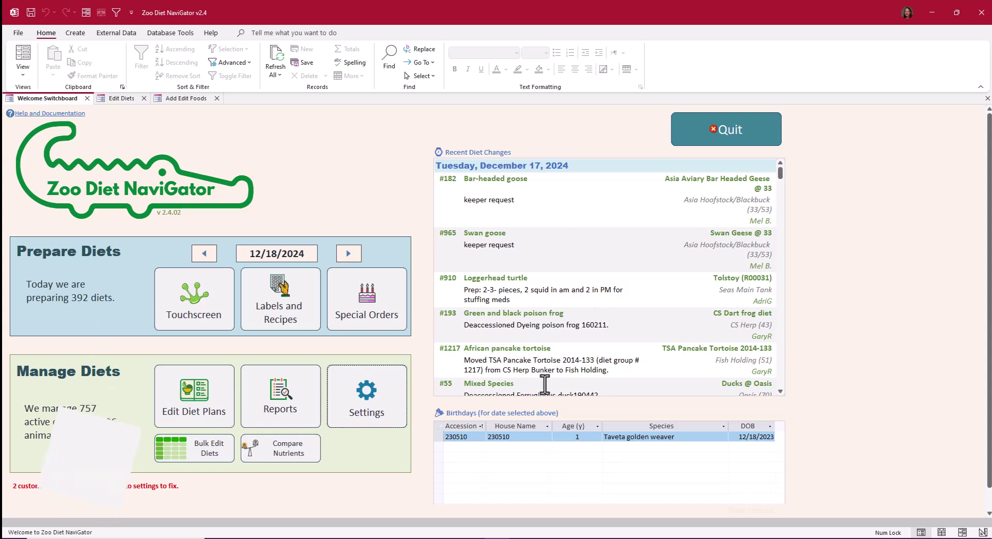
# View the Dairy One data import form from Settings, close it, and return to the Welcome Switchboard
pyautogui.click(366, 390)
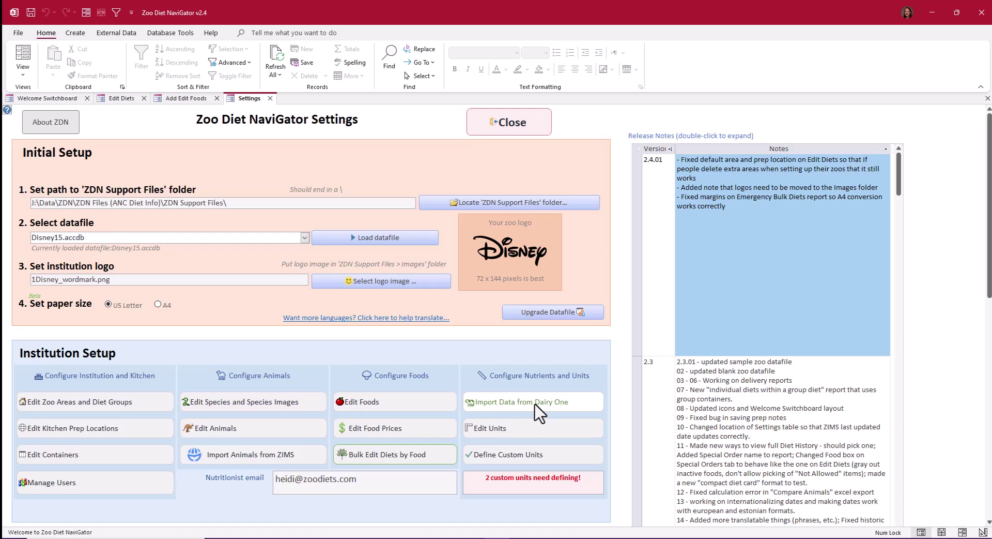
pyautogui.click(537, 405)
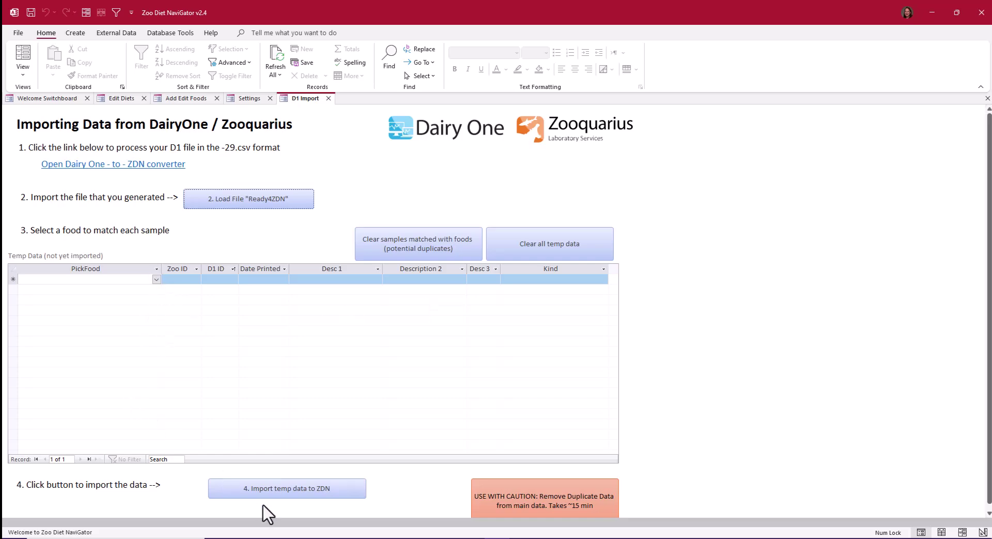
pyautogui.click(328, 98)
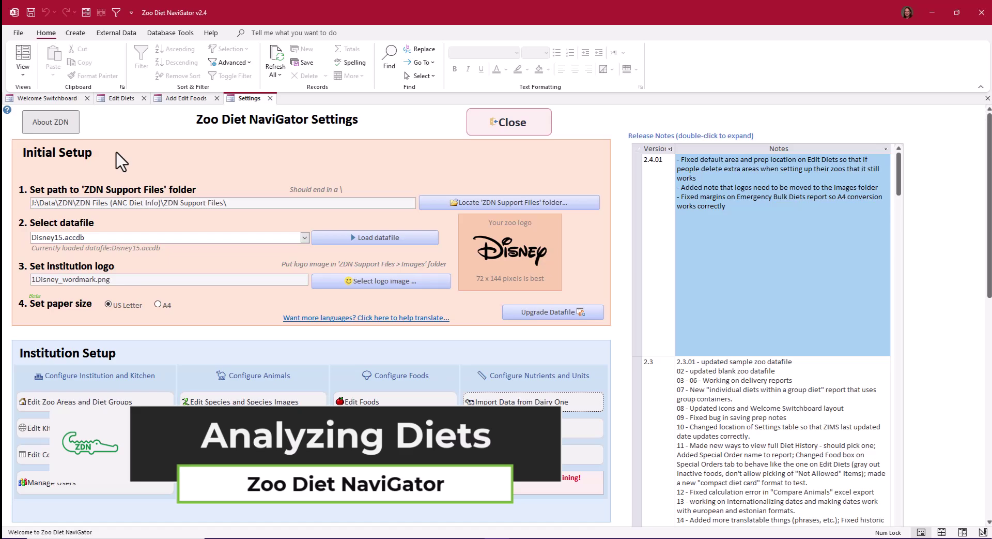
pyautogui.click(39, 98)
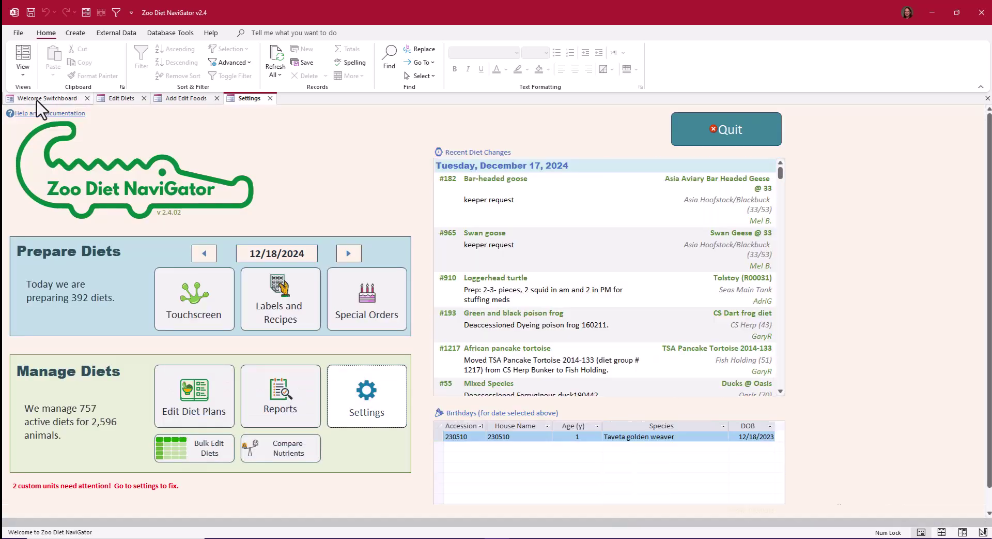
# Open the diet plan editor, run Analyze Diet on Sacrificial First Diet, and maximize the resulting Excel workbook
pyautogui.click(178, 419)
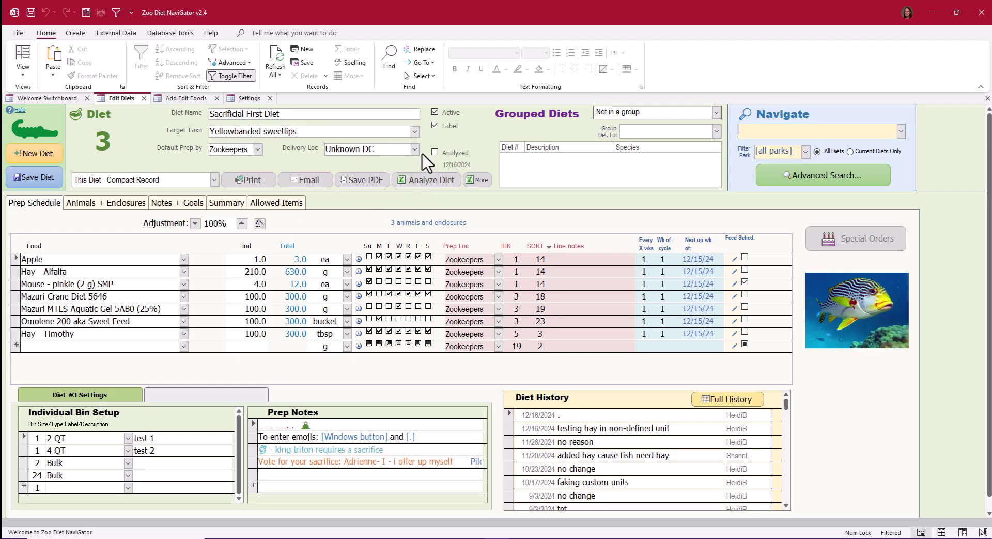
pyautogui.click(430, 181)
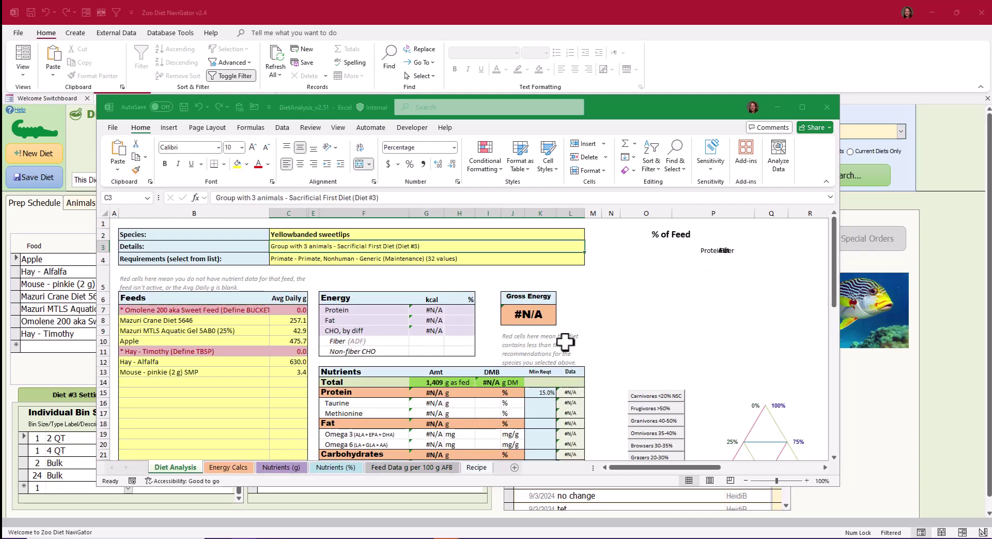
pyautogui.click(804, 105)
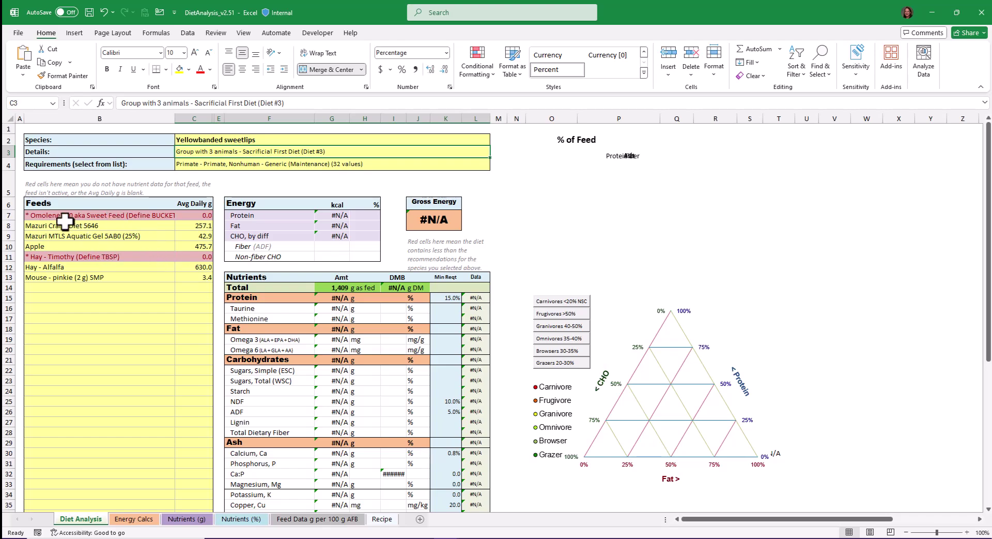
# Inspect the red Hay - Timothy and Omolene 200 feed entries, then close the analysis workbook without saving
pyautogui.click(96, 257)
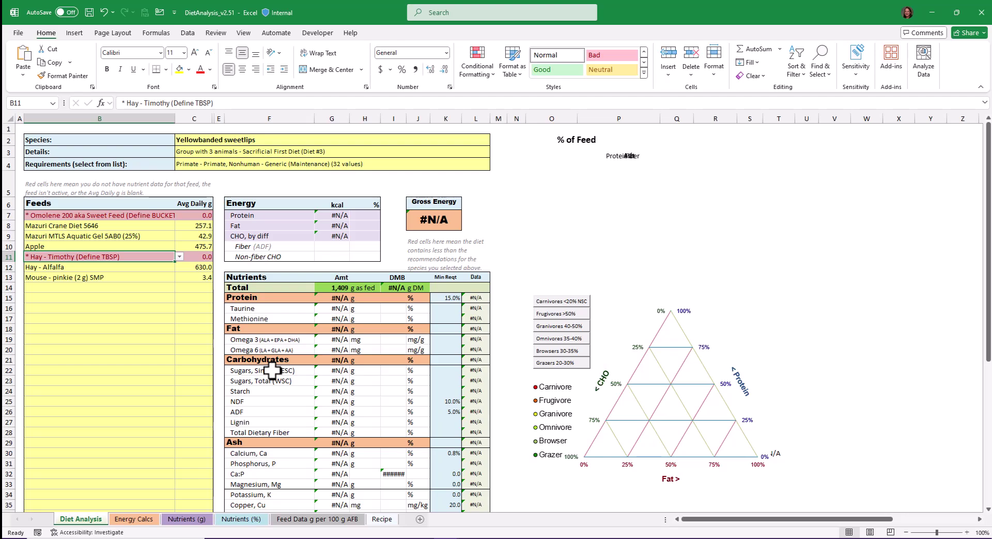
pyautogui.click(89, 217)
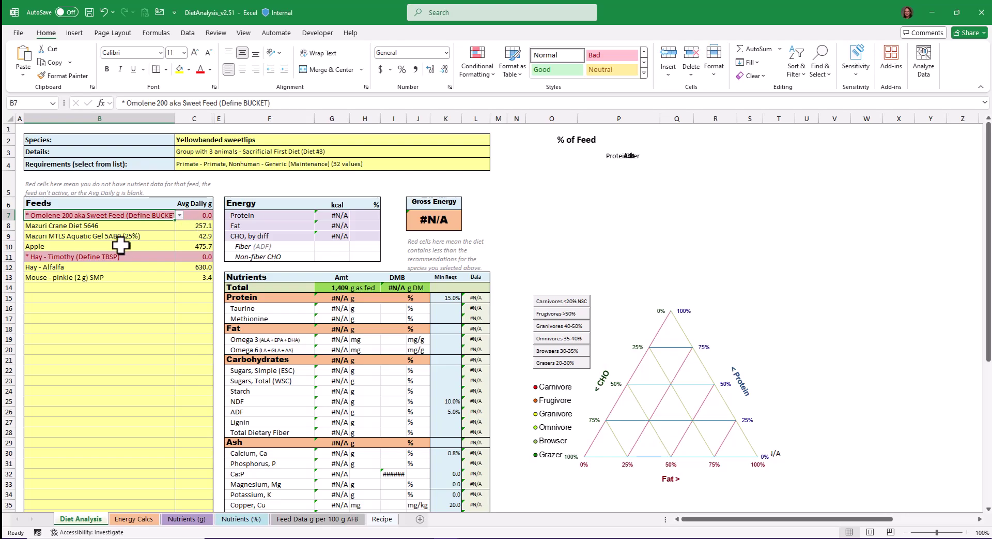
pyautogui.click(983, 12)
pyautogui.click(539, 402)
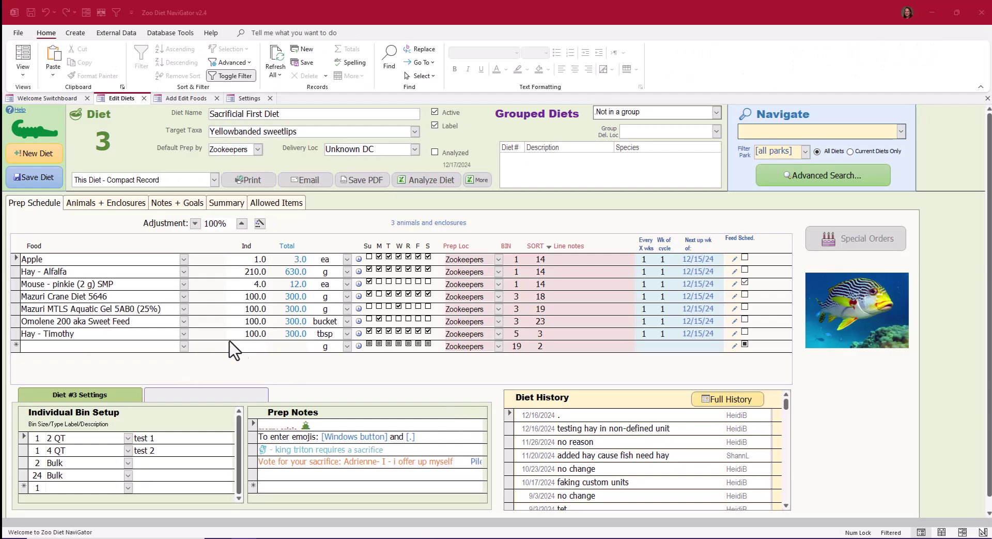
# Change the units for Hay - Timothy and Omolene 200 aka Sweet Feed to g in the prep schedule
pyautogui.click(323, 333)
pyautogui.click(347, 333)
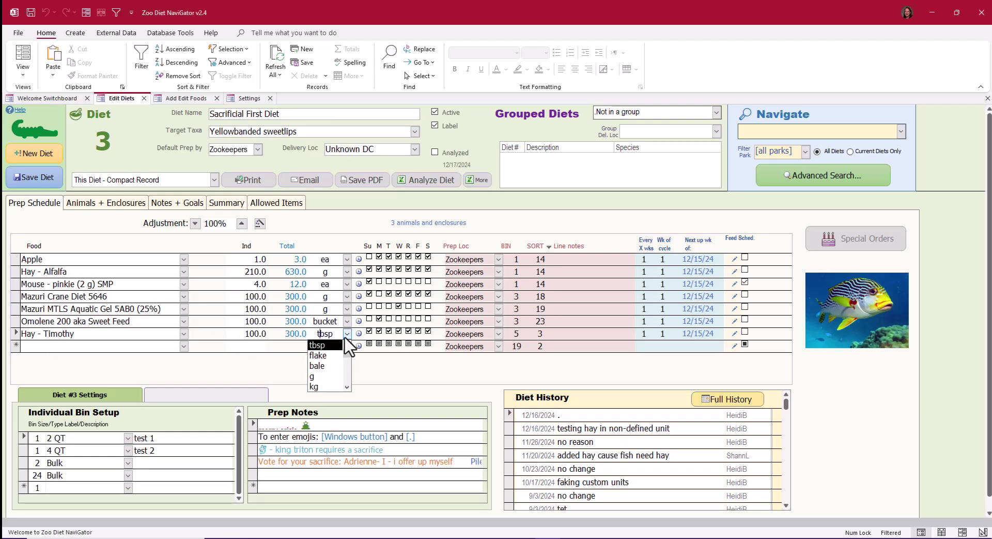
pyautogui.click(325, 375)
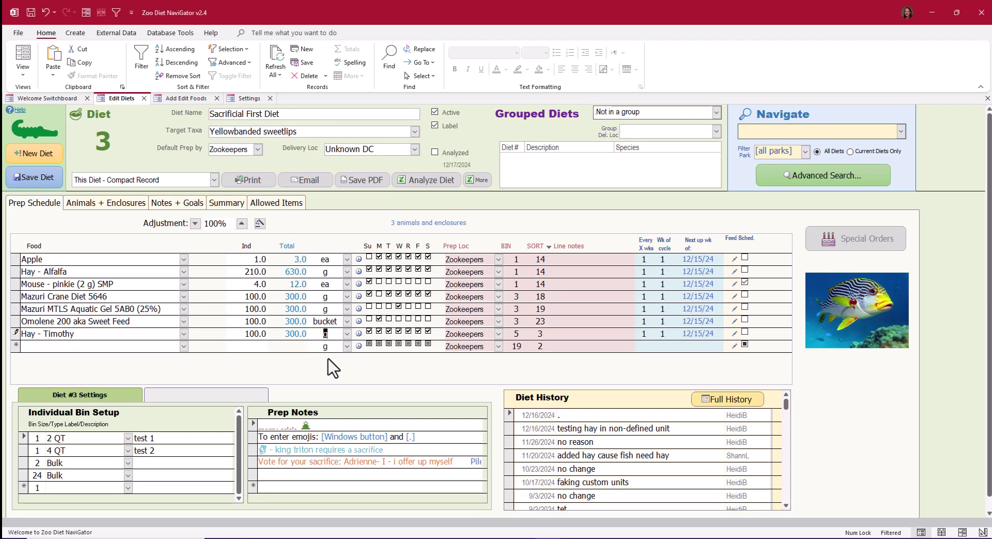
pyautogui.click(347, 321)
pyautogui.click(325, 361)
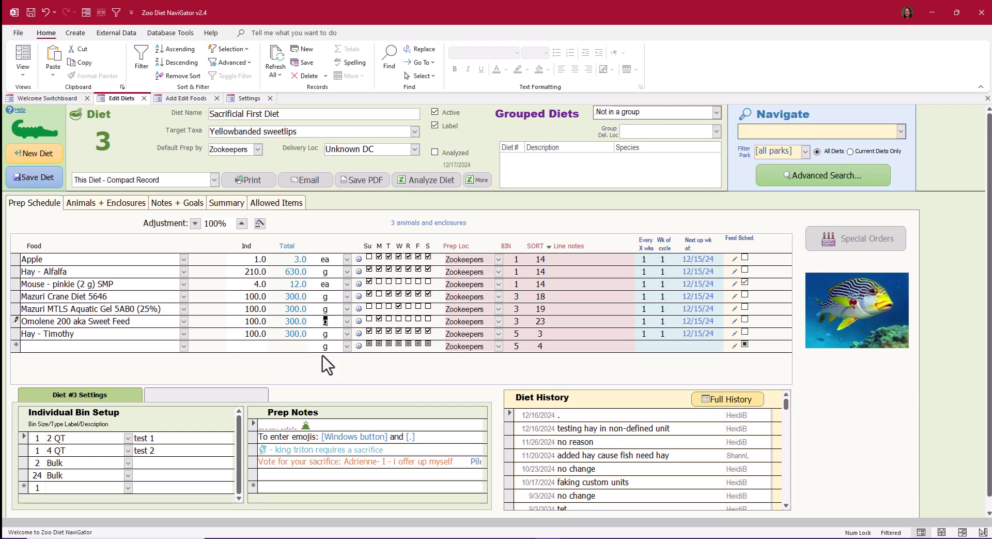
# Save the diet with the change reason "converted units to grams"
pyautogui.click(46, 183)
pyautogui.write('conver')
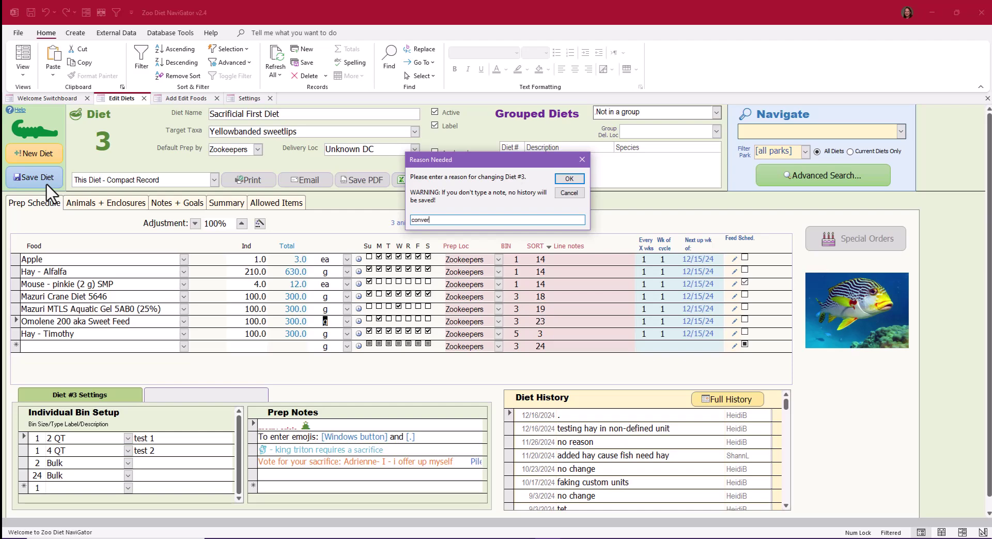
pyautogui.write('ted units to grams')
pyautogui.click(567, 179)
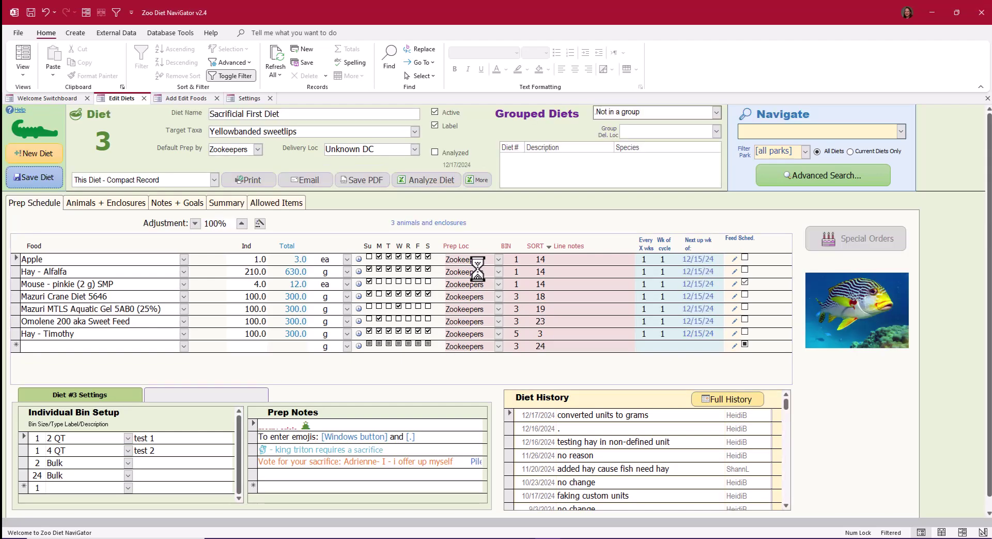
# Analyze the updated diet in Excel and review the listed feeds with their average daily gram amounts
pyautogui.click(429, 182)
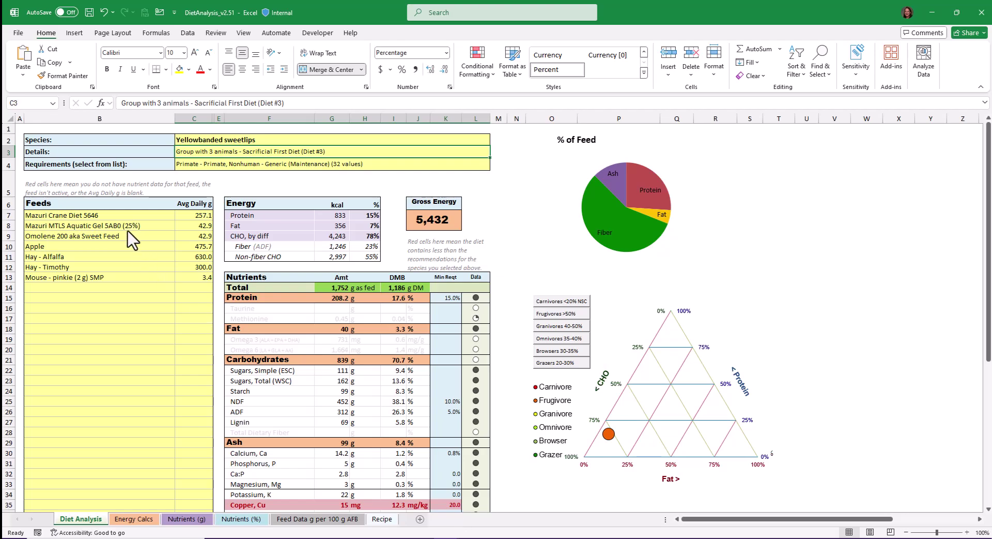
pyautogui.moveTo(113, 216); pyautogui.dragTo(204, 284)
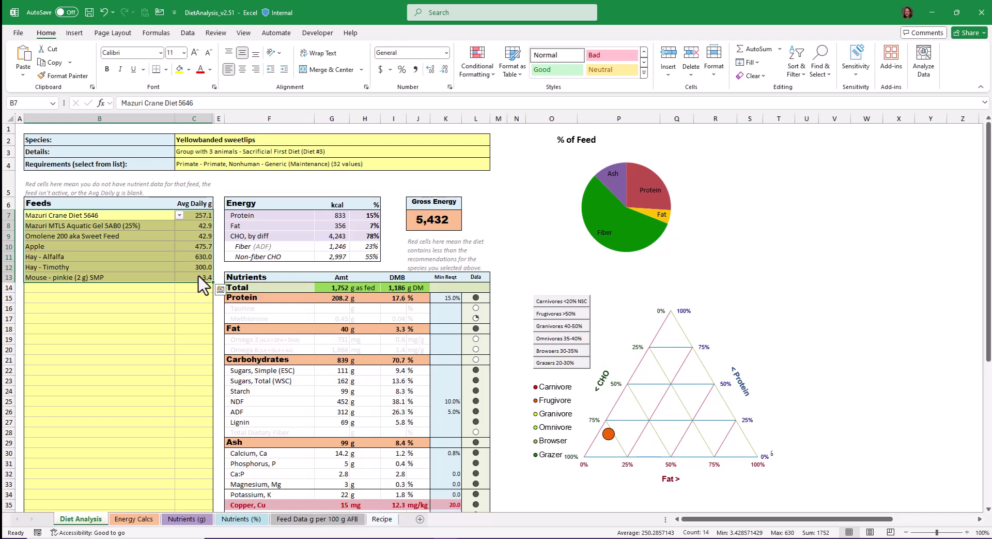
pyautogui.moveTo(198, 216); pyautogui.dragTo(198, 279)
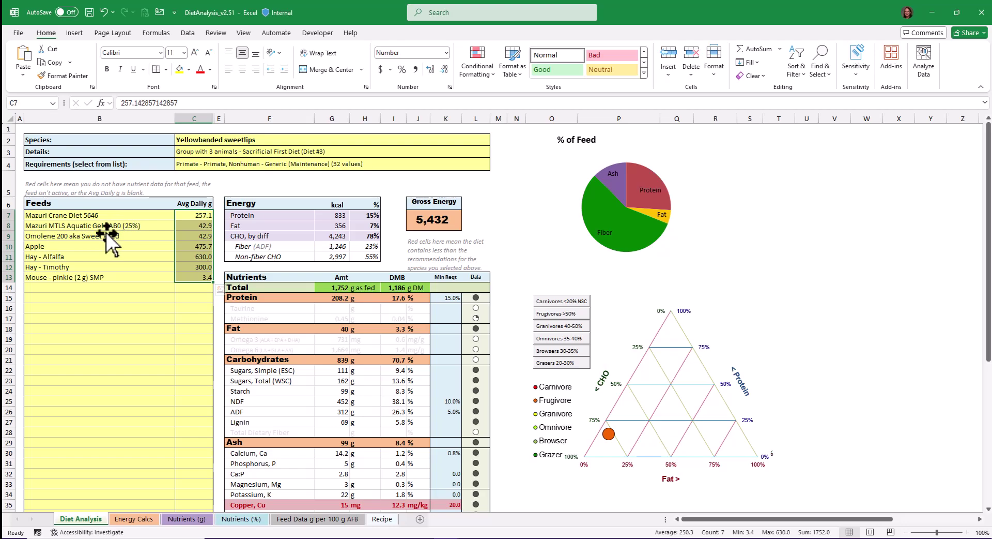
pyautogui.click(202, 218)
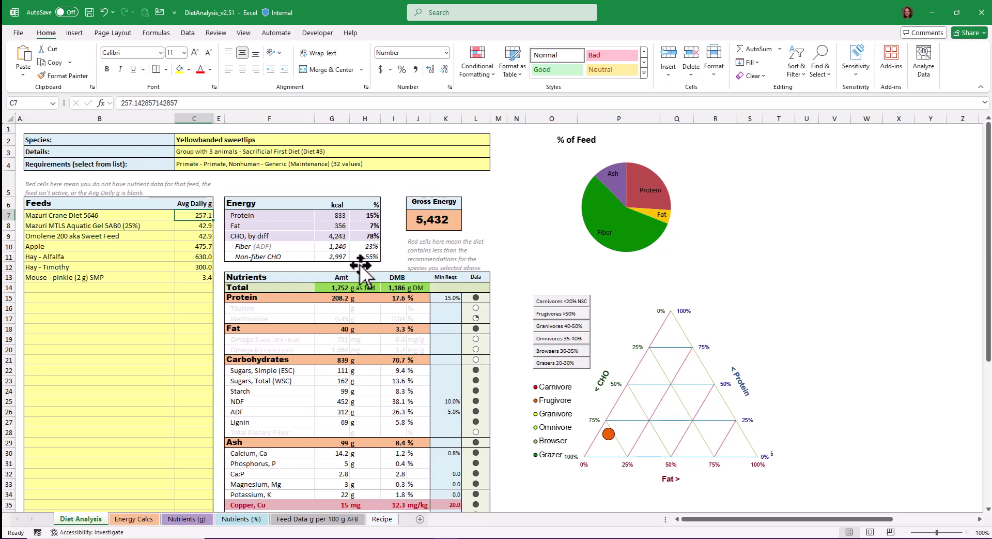
# Examine the diet's gross energy and the percentages supplied by carbohydrates, fat and protein
pyautogui.click(437, 221)
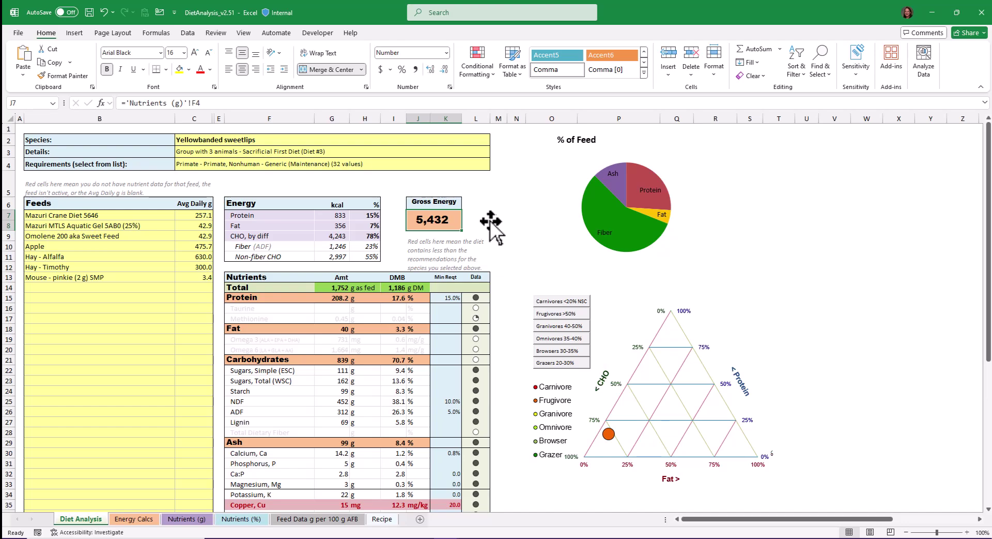
pyautogui.click(372, 236)
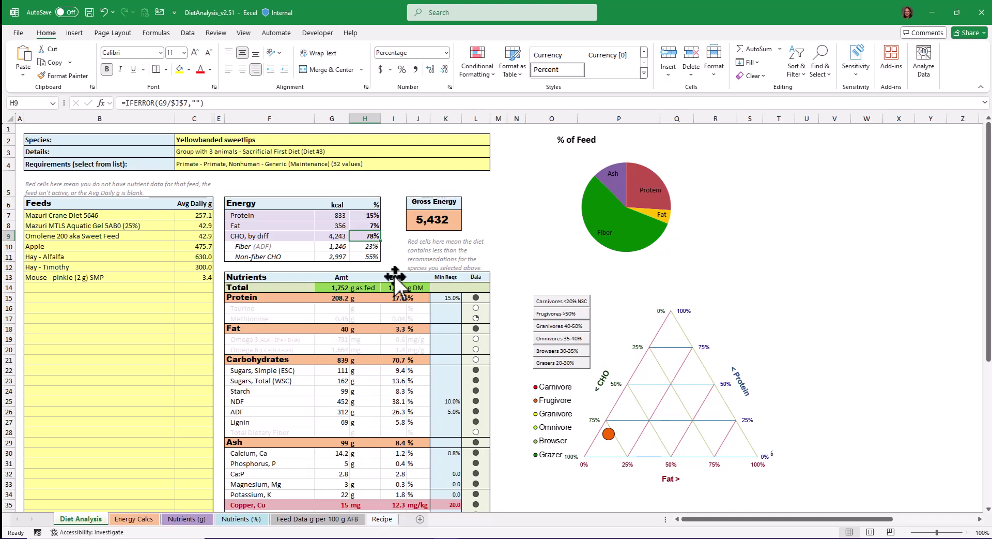
pyautogui.click(371, 226)
pyautogui.click(366, 215)
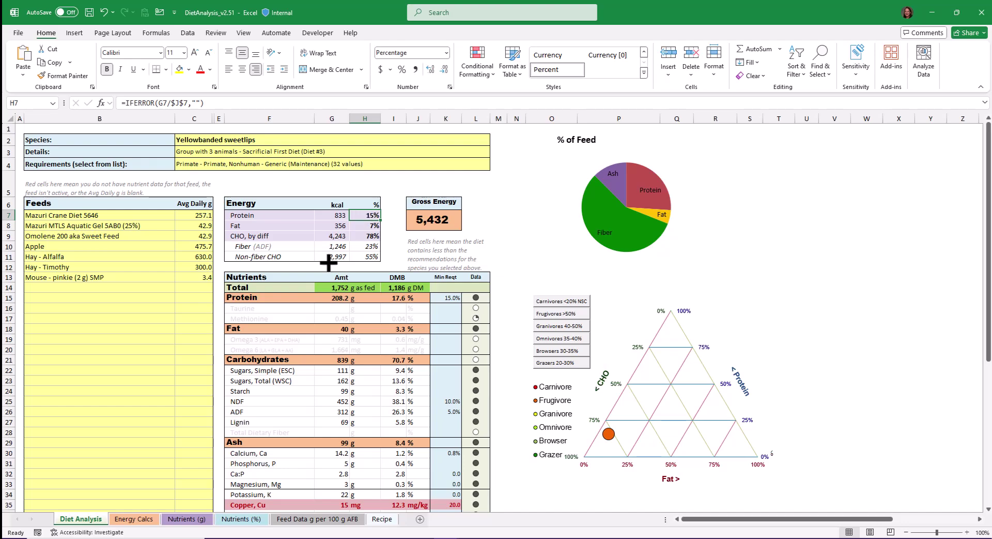
# Review the nutrient amounts from Protein through the minerals and vitamins, checking the highlighted Copper row
pyautogui.scroll(-2, 326, 256)
pyautogui.scroll(-1, 324, 257)
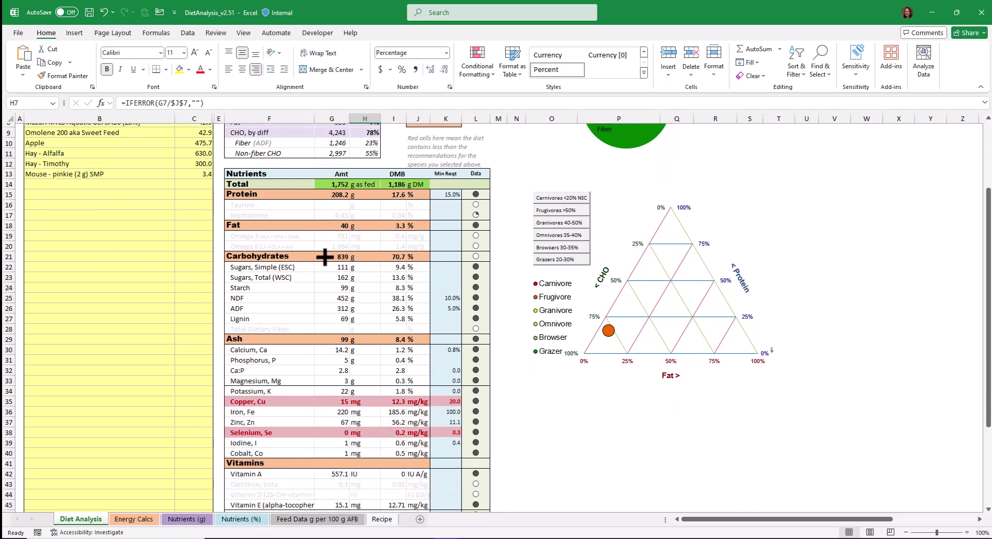
pyautogui.moveTo(336, 195); pyautogui.dragTo(312, 362)
pyautogui.click(313, 402)
pyautogui.scroll(-2, 319, 409)
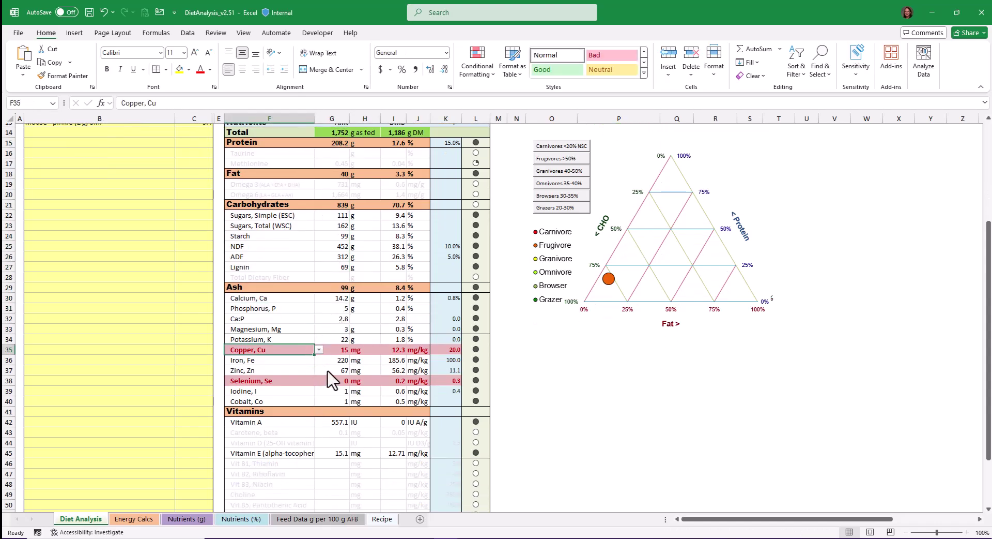
pyautogui.scroll(2, 331, 380)
pyautogui.scroll(1, 327, 372)
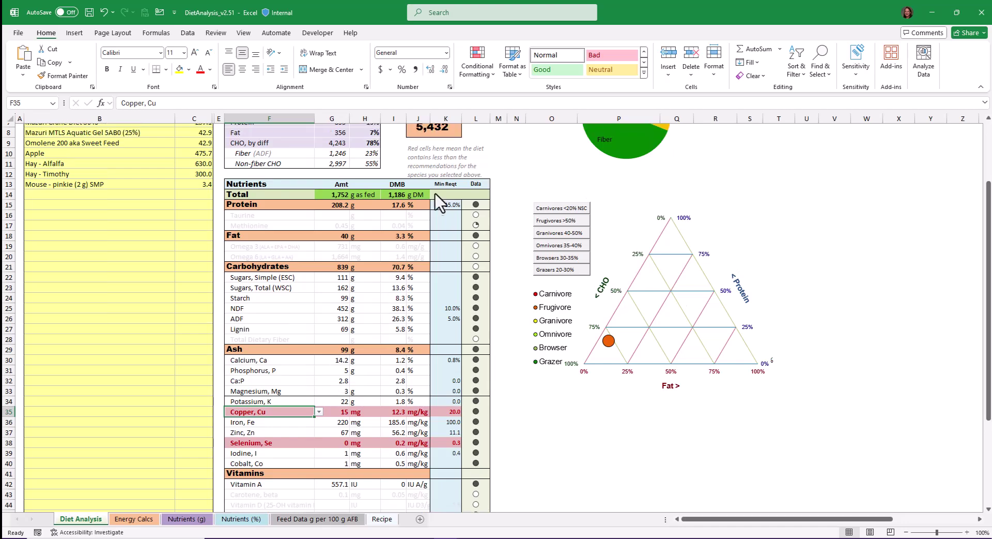
# Compare the dry matter basis values with the Protein amount and the total dry matter
pyautogui.moveTo(401, 207); pyautogui.dragTo(402, 320)
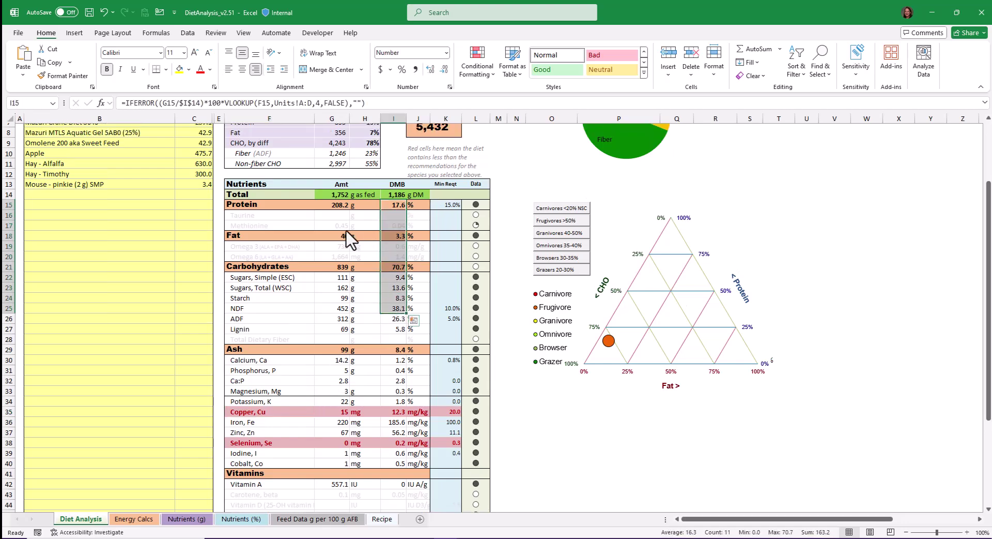
pyautogui.click(339, 207)
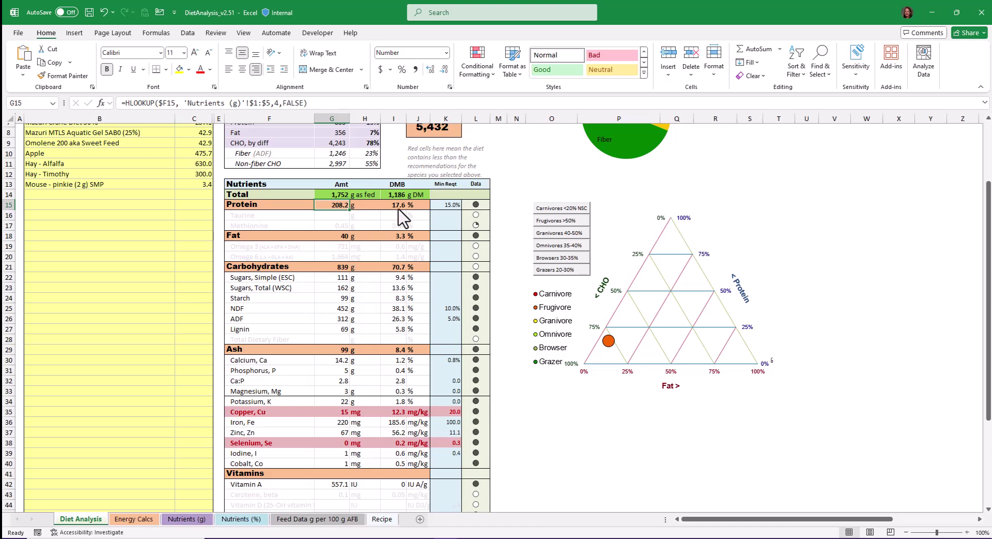
pyautogui.click(407, 194)
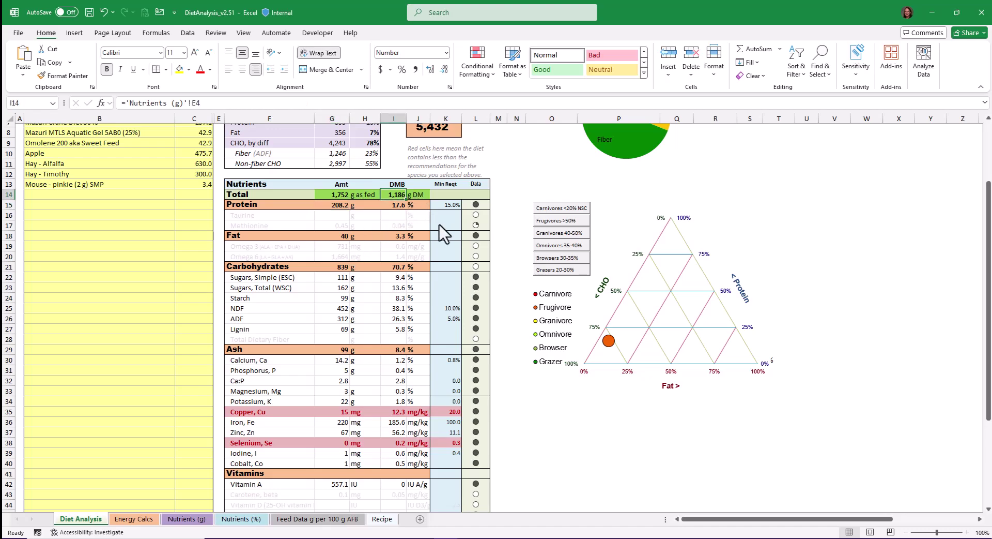
pyautogui.click(395, 205)
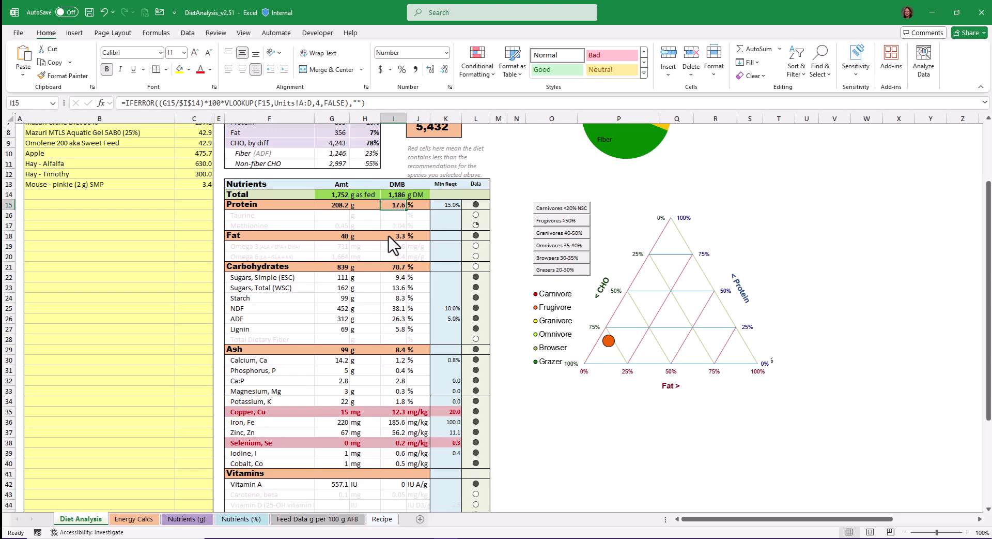
# Examine the faded Taurine and Methionine rows and their data completeness indicators
pyautogui.click(307, 214)
pyautogui.moveTo(307, 214); pyautogui.dragTo(418, 226)
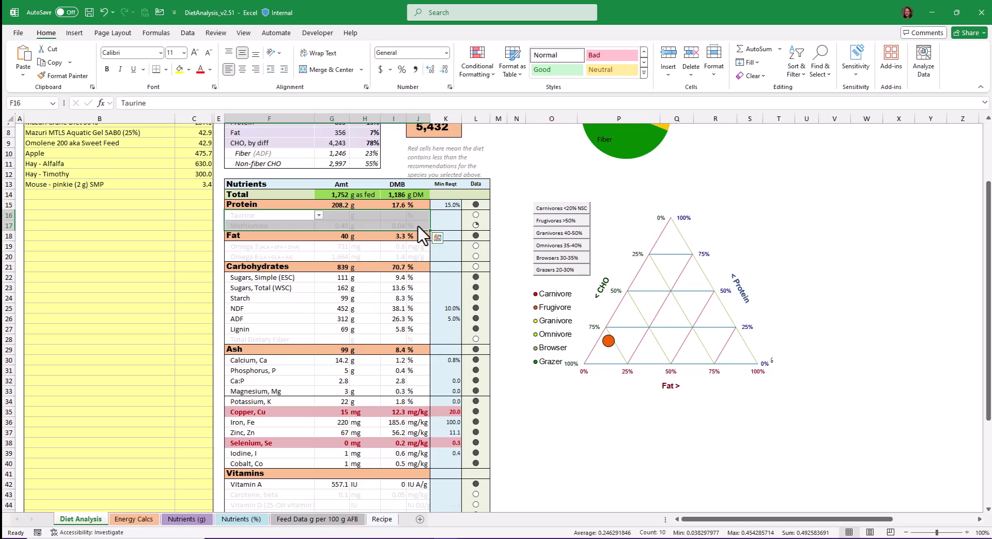
pyautogui.scroll(2, 418, 225)
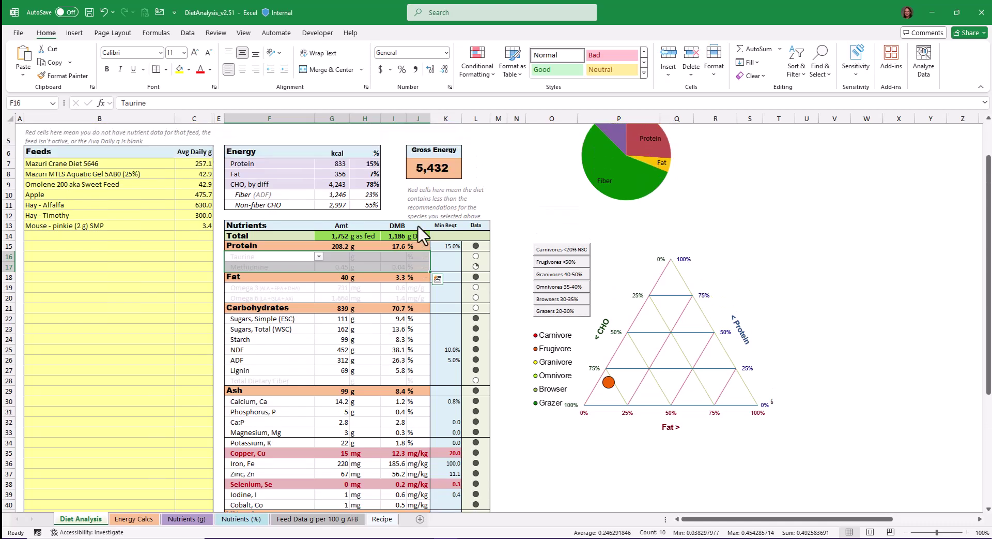
pyautogui.click(288, 265)
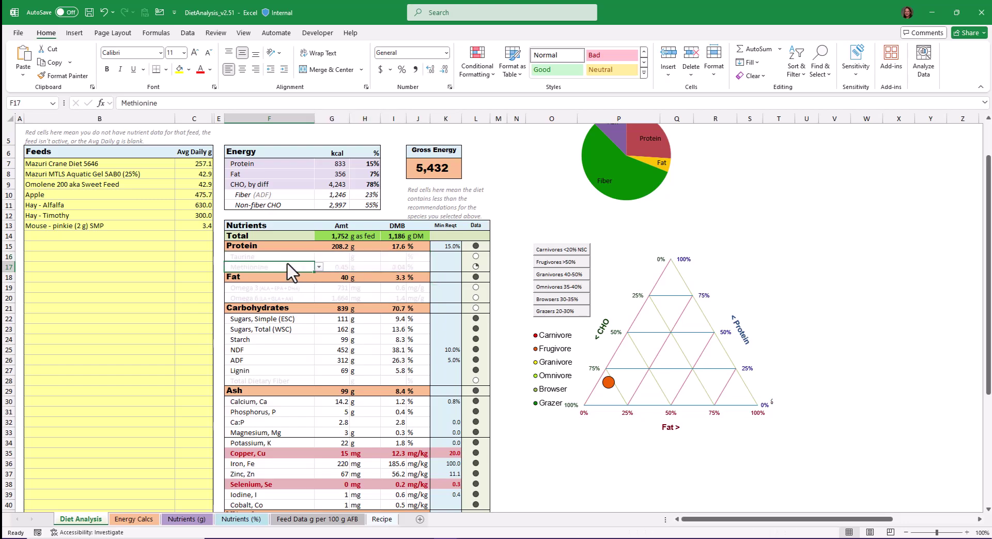
pyautogui.click(488, 256)
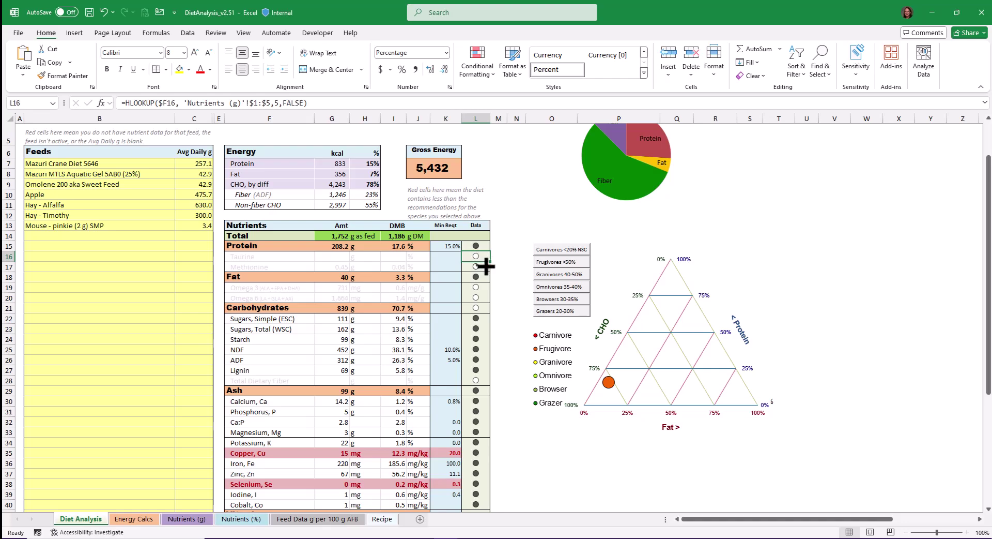
pyautogui.click(486, 266)
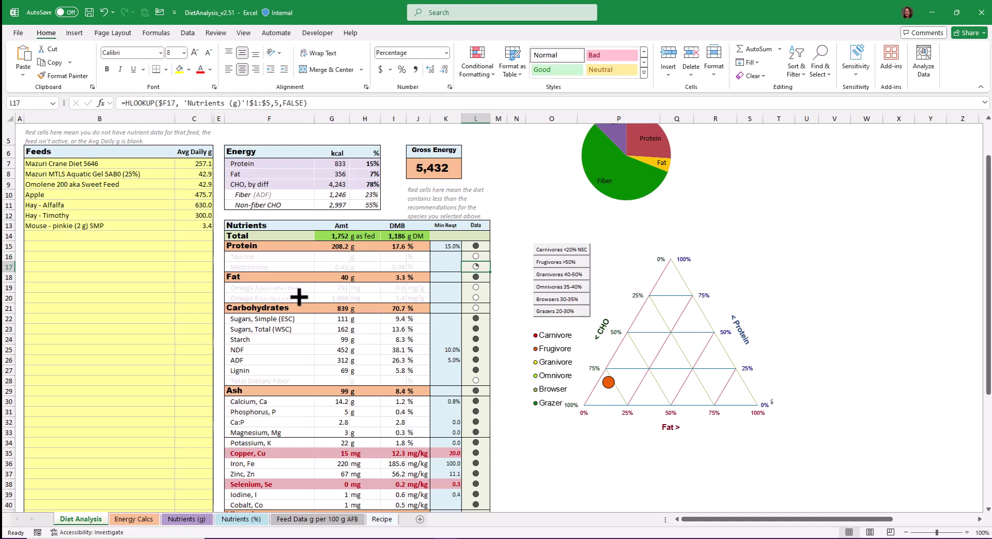
pyautogui.click(280, 267)
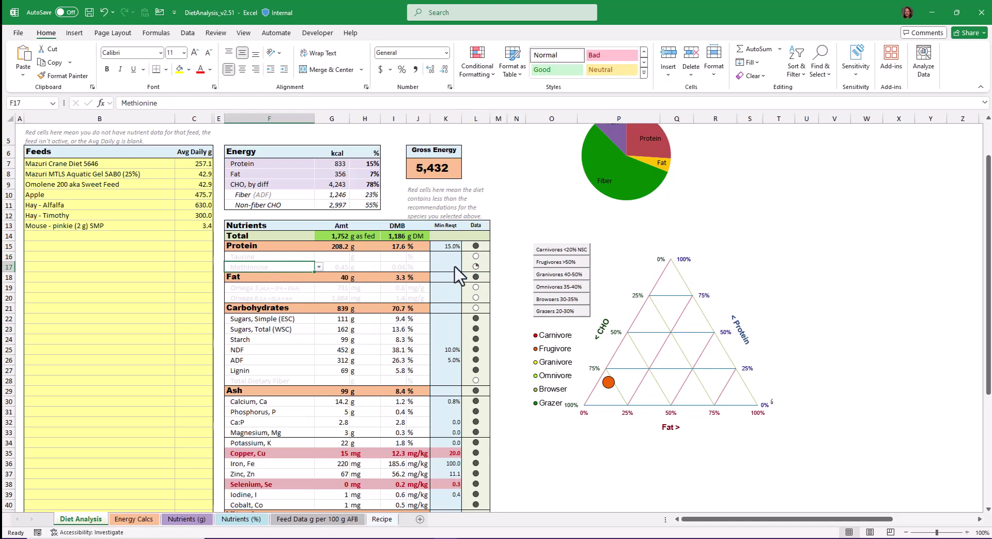
pyautogui.click(343, 268)
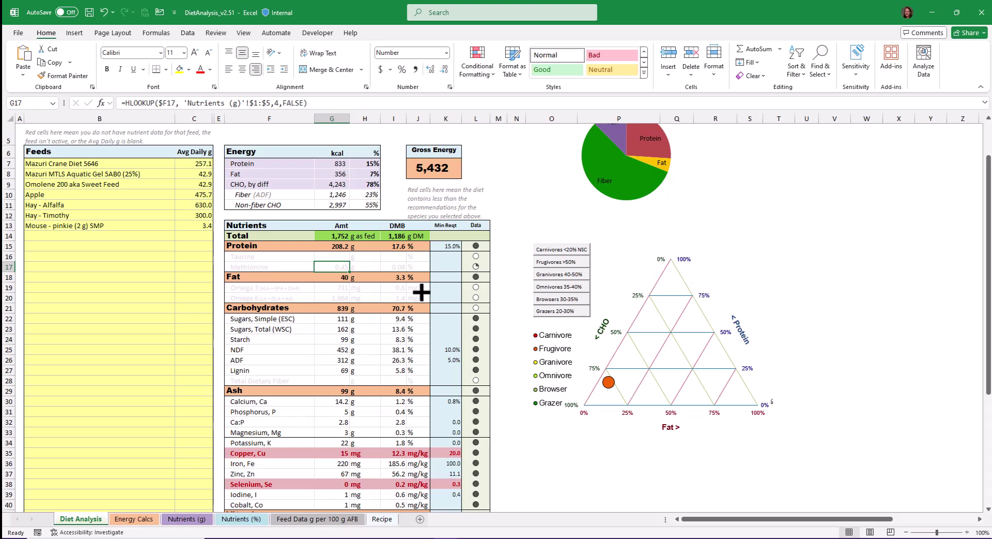
# Review the Fat, omega 3 and omega 6 rows, then the carbohydrate and mineral values
pyautogui.moveTo(294, 277); pyautogui.dragTo(421, 276)
pyautogui.moveTo(279, 287); pyautogui.dragTo(411, 296)
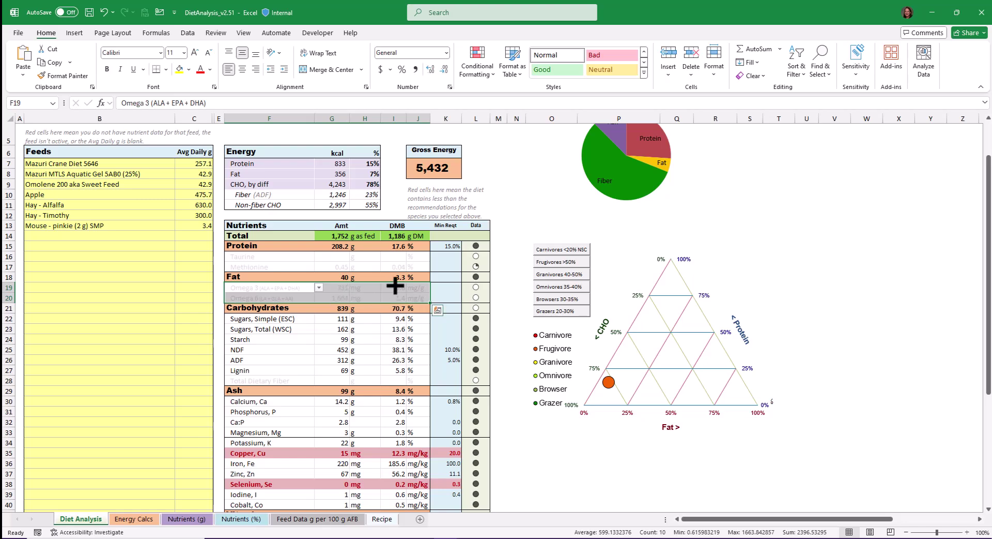
pyautogui.click(380, 329)
pyautogui.scroll(-2, 345, 295)
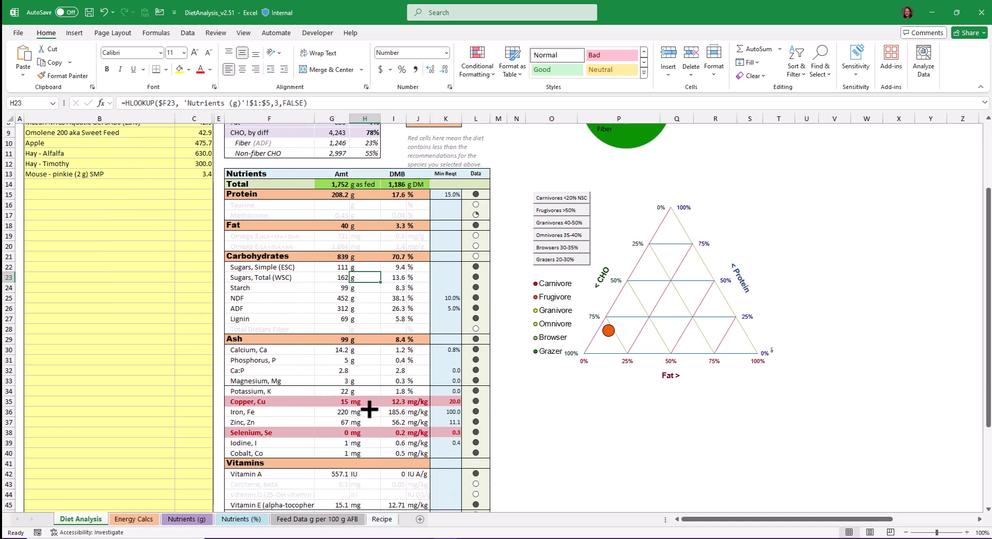
pyautogui.scroll(-1, 445, 401)
pyautogui.scroll(2, 445, 401)
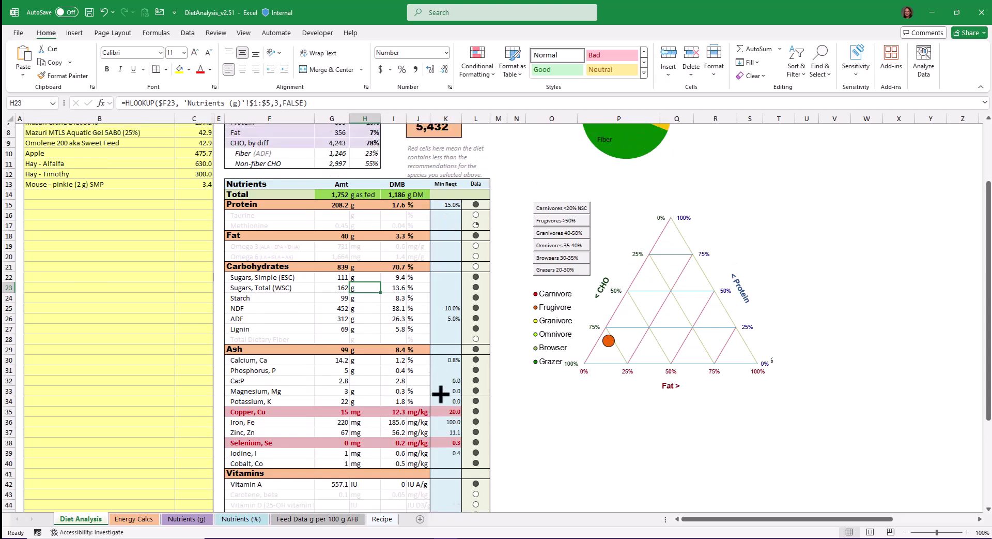
# Set the requirements selection to Fish - Salmon, Pacific - Growing (26 values)
pyautogui.scroll(3, 457, 362)
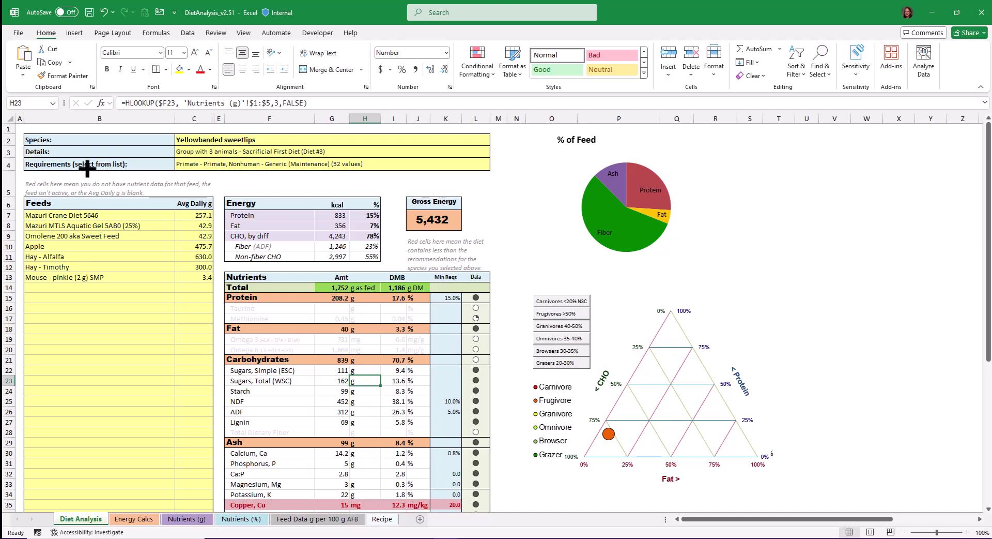
pyautogui.click(272, 163)
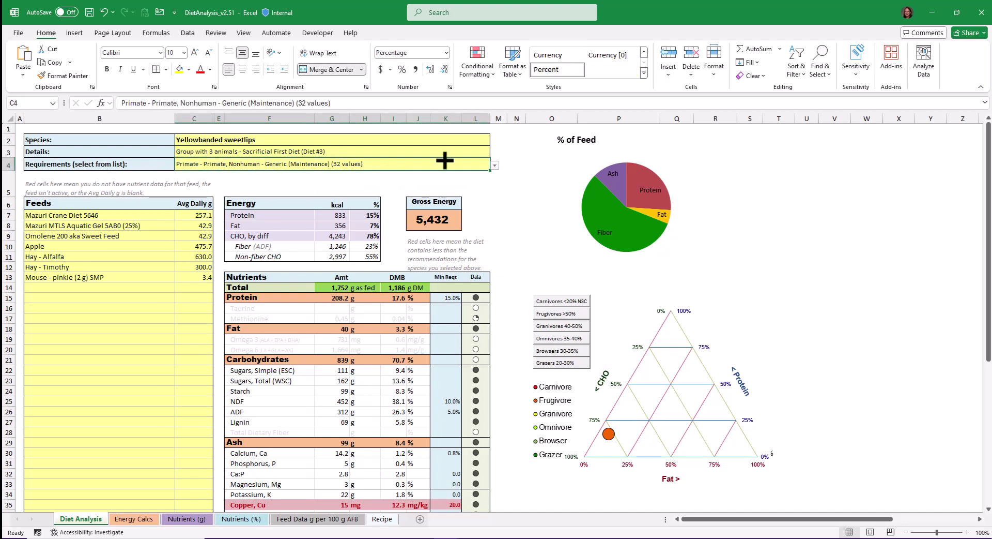
pyautogui.click(495, 165)
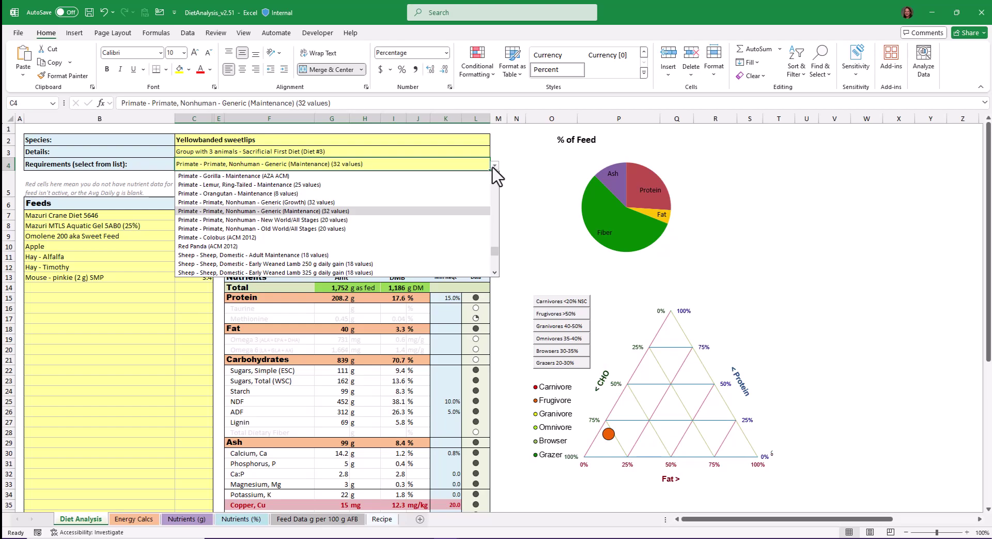
pyautogui.scroll(10, 433, 239)
pyautogui.scroll(5, 432, 239)
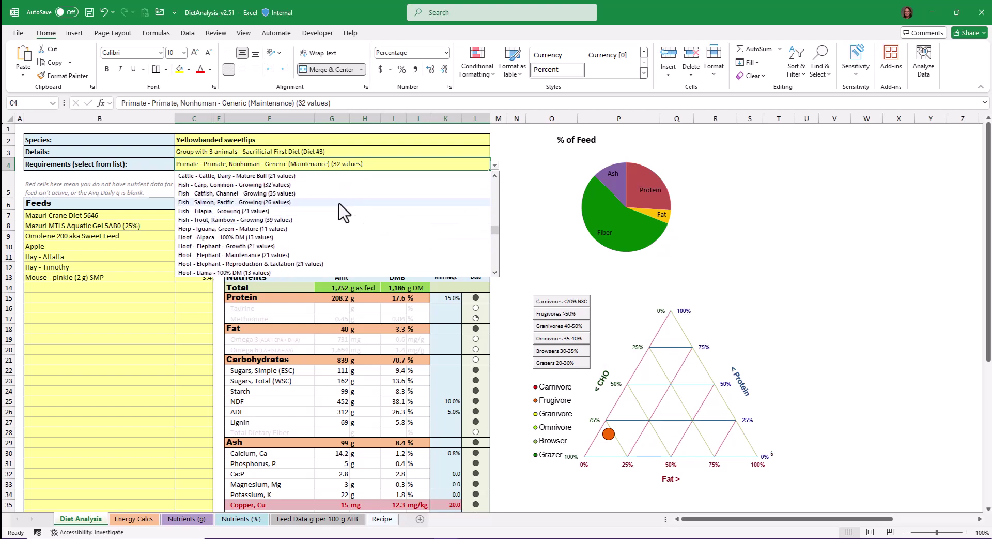
pyautogui.click(338, 202)
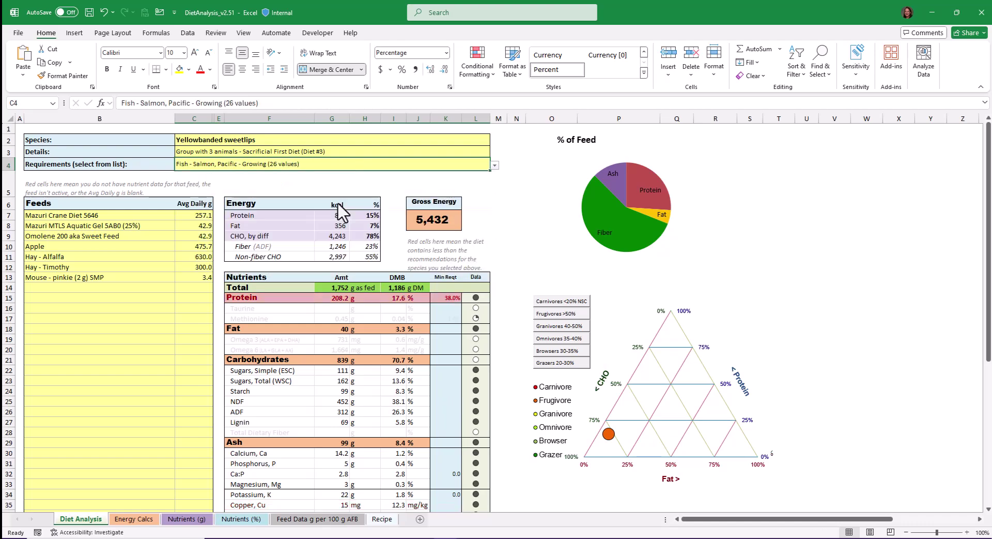
# Compare the nutrient, mineral and vitamin rows with the minimum requirements for Pacific salmon
pyautogui.scroll(-4, 333, 410)
pyautogui.scroll(3, 332, 409)
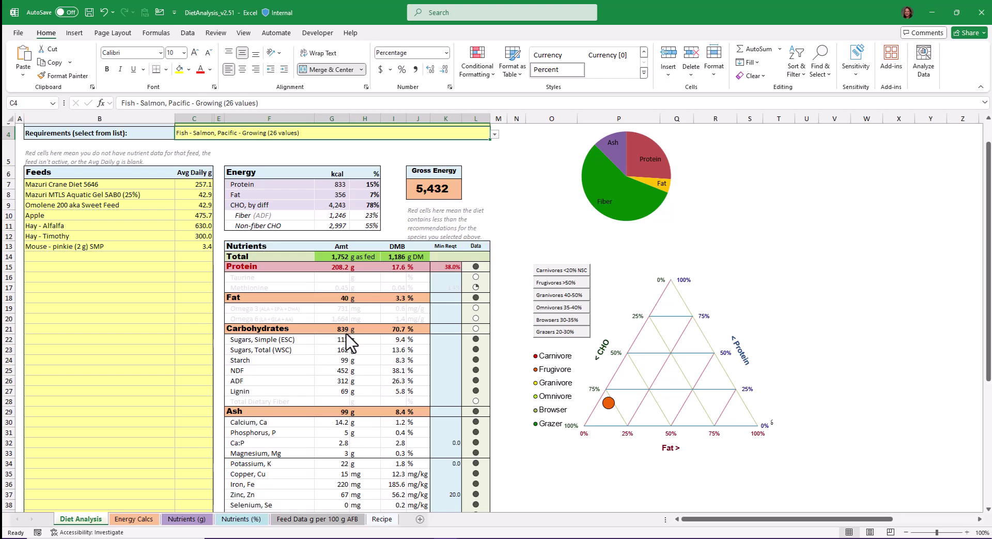
pyautogui.scroll(-4, 348, 341)
pyautogui.scroll(3, 331, 434)
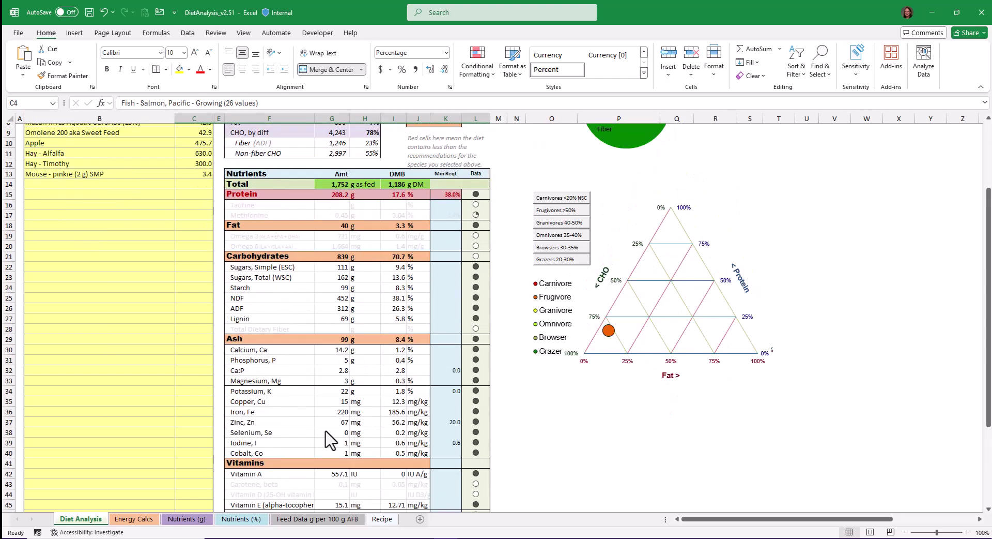
pyautogui.scroll(2, 330, 440)
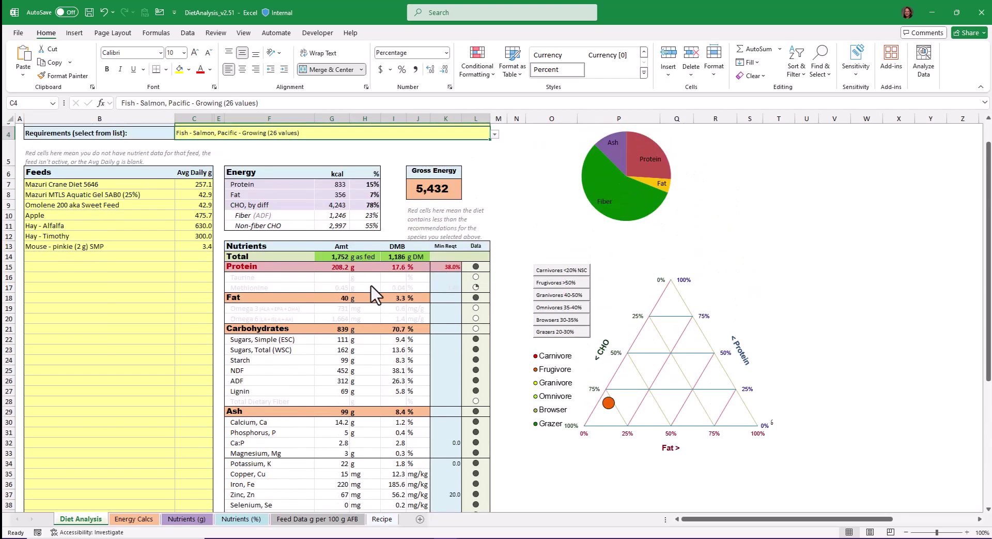
pyautogui.scroll(1, 375, 289)
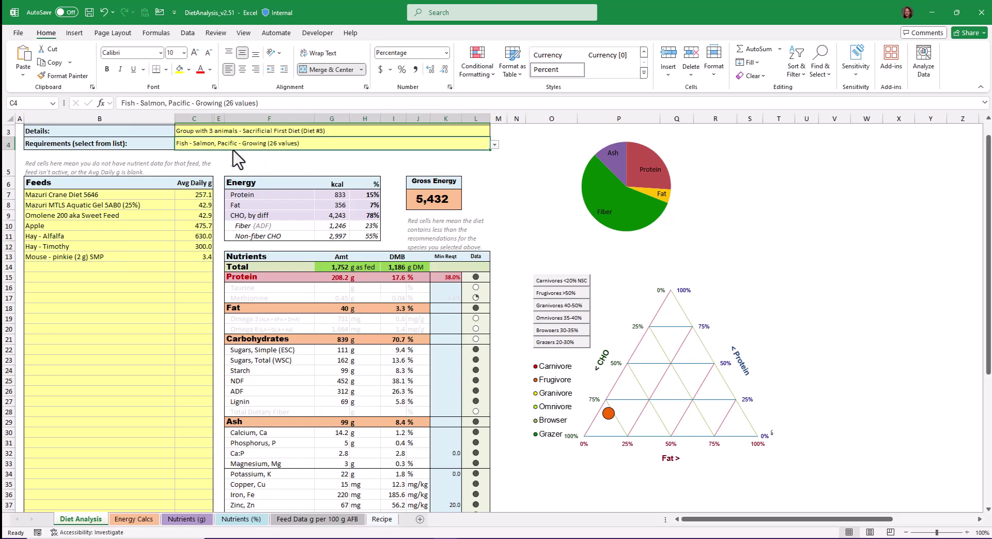
# Set the requirements selection to Fish - Tilapia - Growing (21 values) and check the Protein row against its minimum requirement
pyautogui.scroll(2, 279, 182)
pyautogui.click(495, 164)
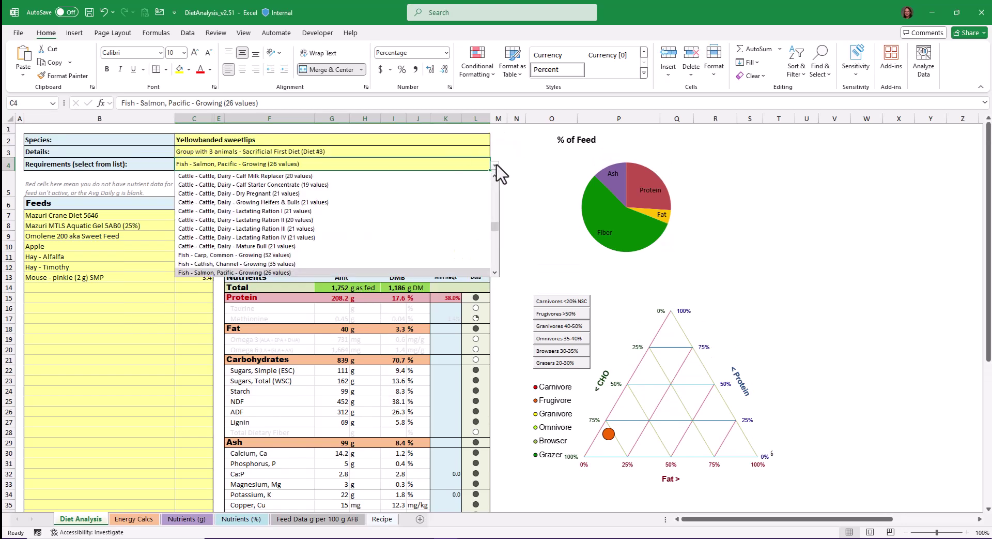
pyautogui.scroll(-2, 416, 240)
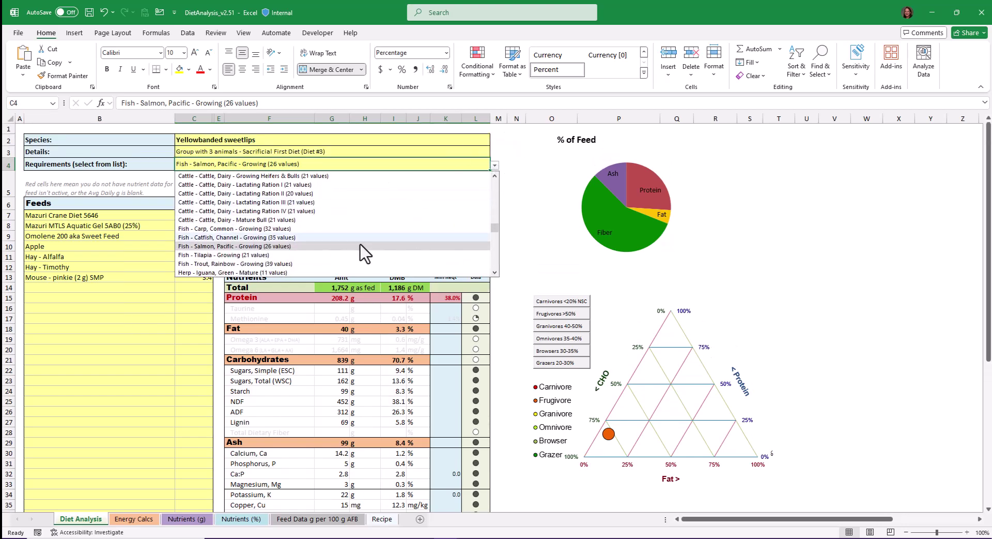
pyautogui.click(279, 264)
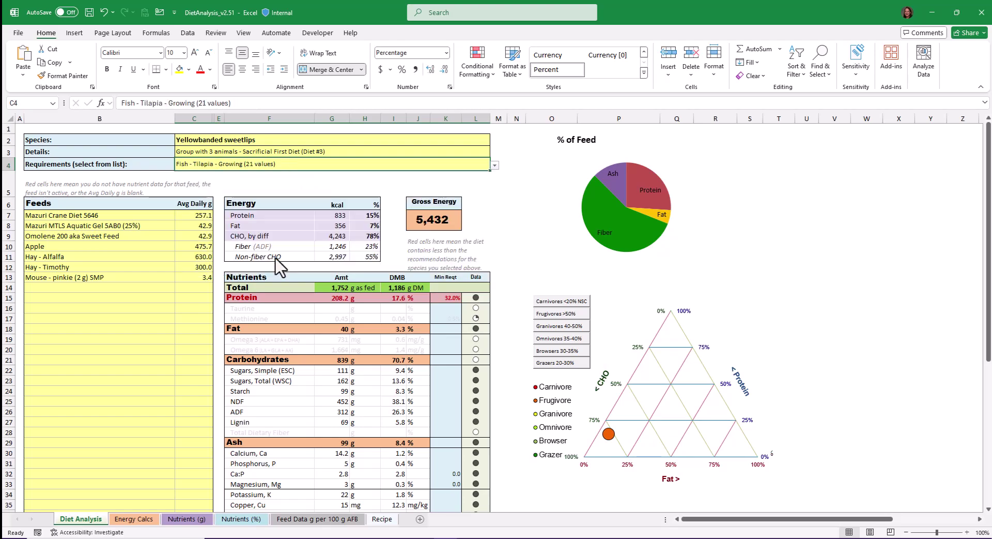
pyautogui.click(393, 299)
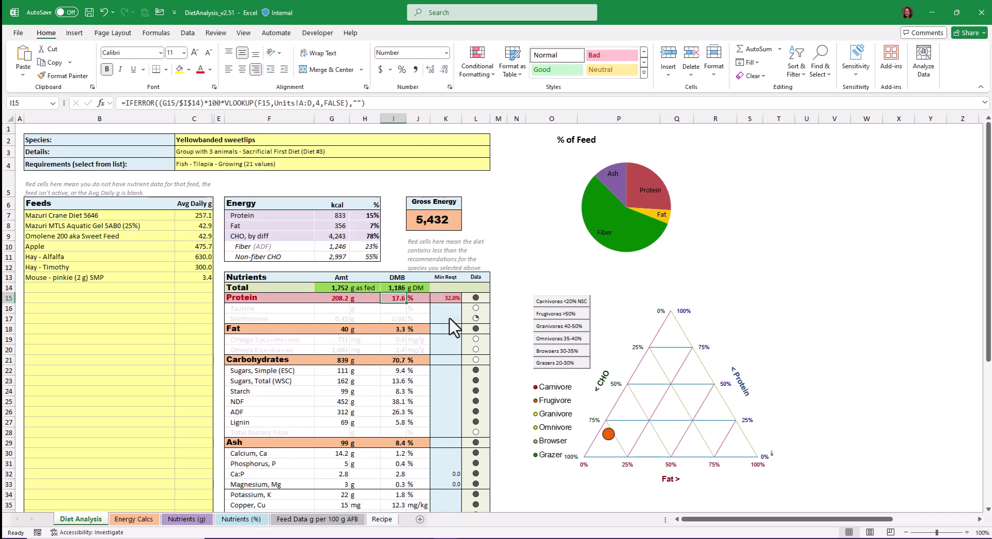
pyautogui.moveTo(268, 299); pyautogui.dragTo(449, 301)
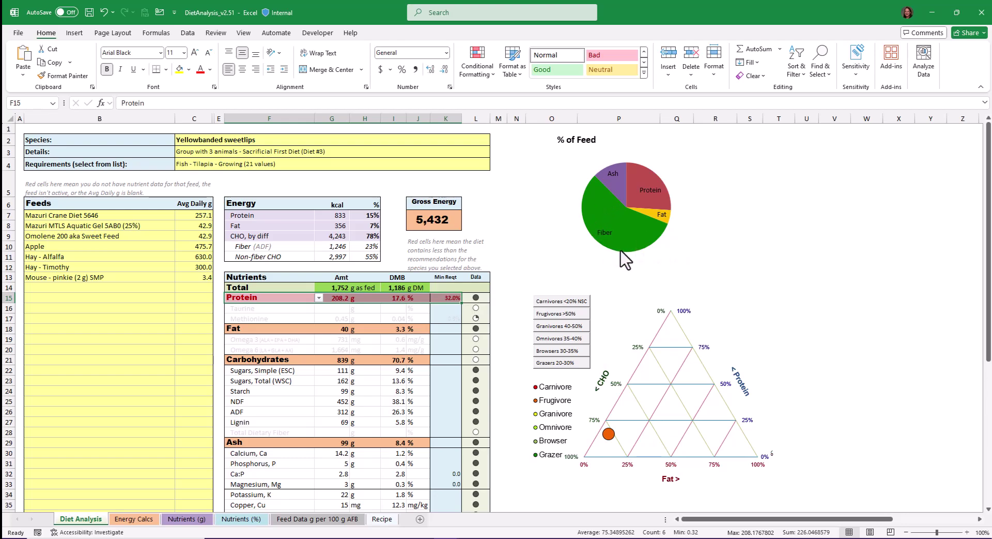
# Show the Carnivores and Grazers regions on the triangle chart to compare with the diet's point
pyautogui.moveTo(621, 251)
pyautogui.scroll(-4, 594, 305)
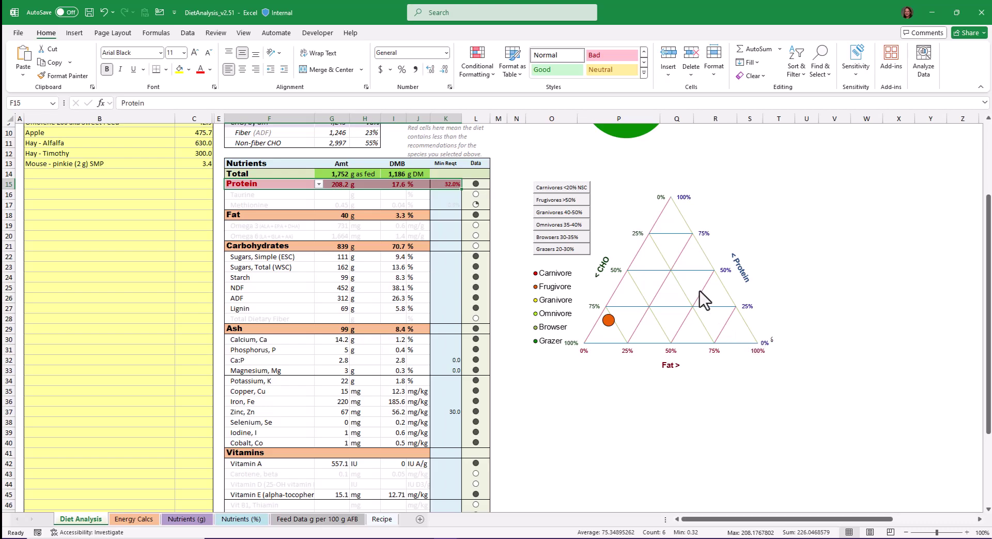
pyautogui.click(574, 188)
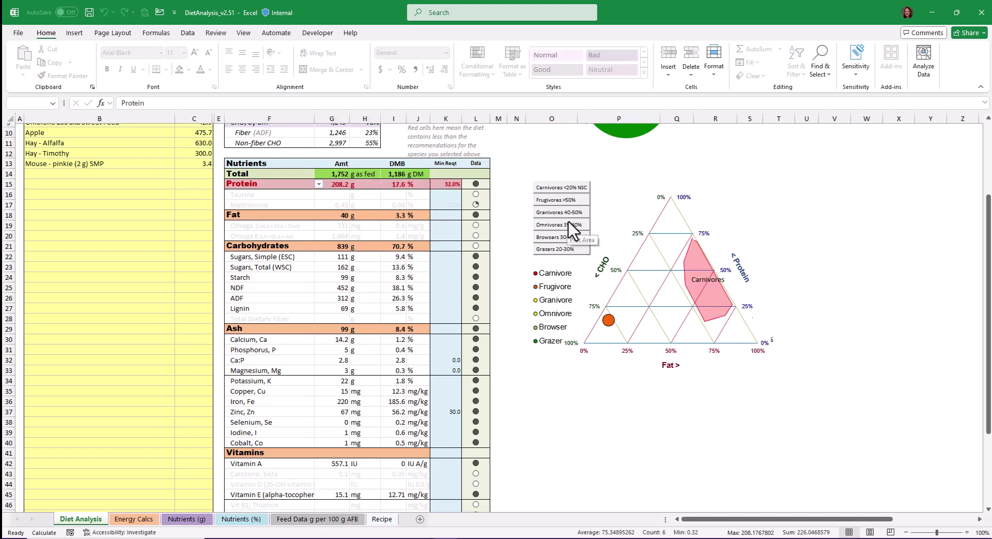
pyautogui.scroll(2, 569, 222)
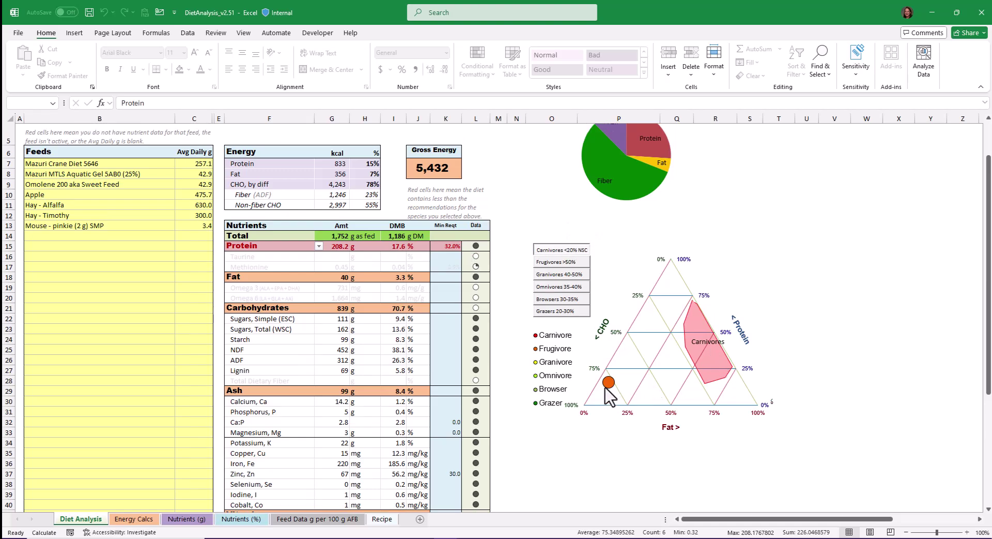
pyautogui.moveTo(607, 395)
pyautogui.click(562, 311)
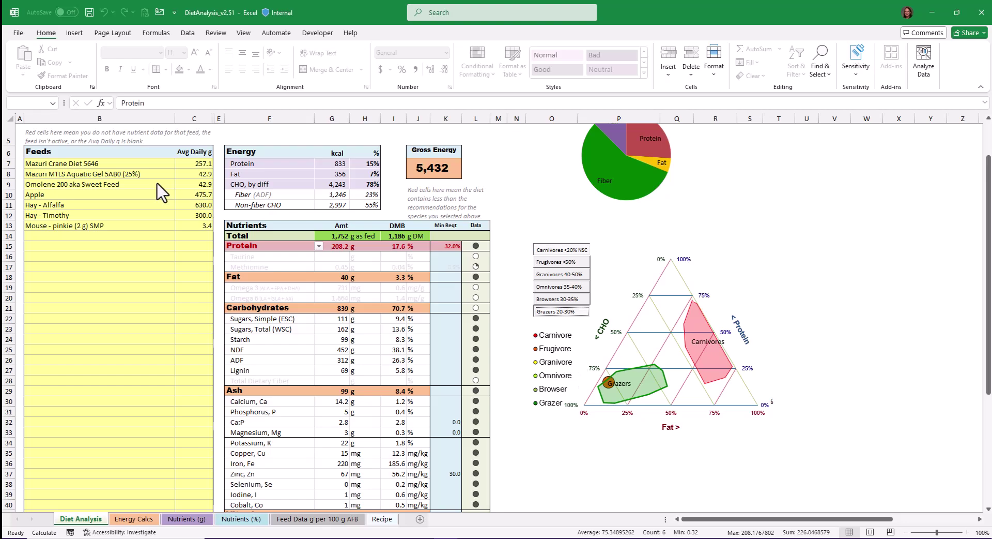
# Highlight the Apple and hay feeds with their daily amounts, followed by the Mazuri Crane Diet 5646 row
pyautogui.click(203, 208)
pyautogui.moveTo(203, 208); pyautogui.dragTo(80, 196)
pyautogui.moveTo(192, 219); pyautogui.dragTo(101, 191)
pyautogui.moveTo(195, 165); pyautogui.dragTo(114, 165)
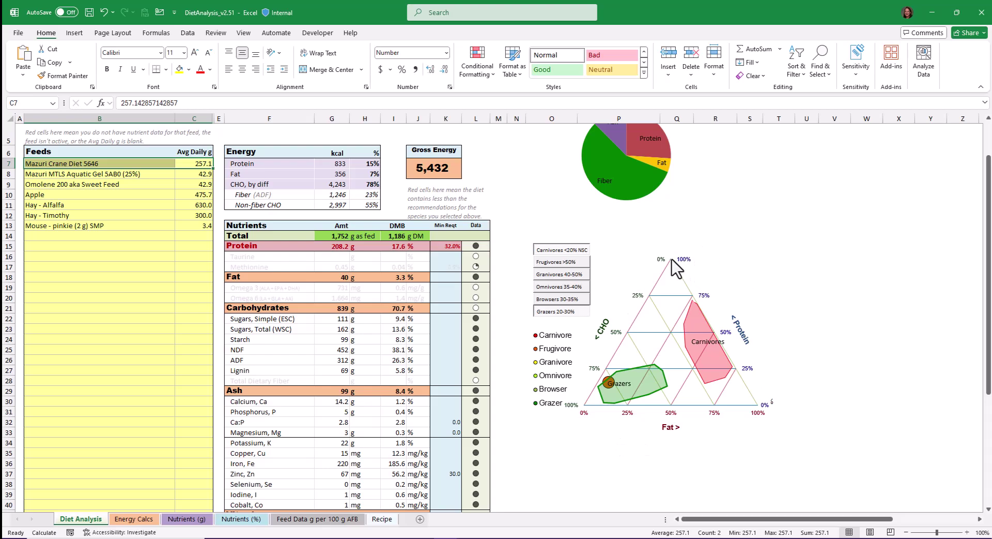
# Add the Frugivores, Granivores, Omnivores and Browsers regions to the triangle chart
pyautogui.moveTo(672, 260)
pyautogui.click(561, 262)
pyautogui.click(561, 275)
pyautogui.click(561, 287)
pyautogui.click(558, 299)
# Clear the feeding-group regions from the triangle chart and display only the Frugivores region
pyautogui.click(561, 250)
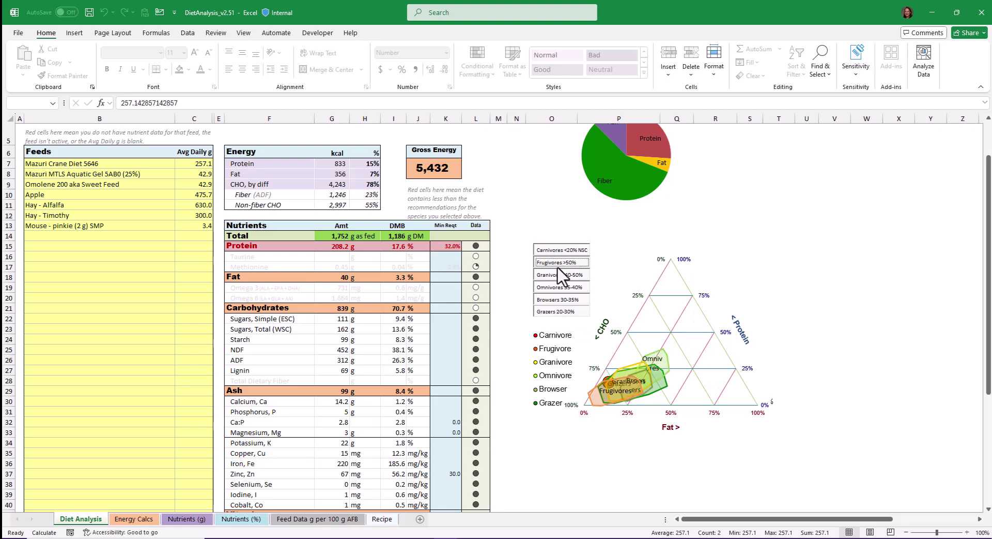
pyautogui.click(557, 277)
pyautogui.click(557, 287)
pyautogui.click(556, 299)
pyautogui.click(556, 312)
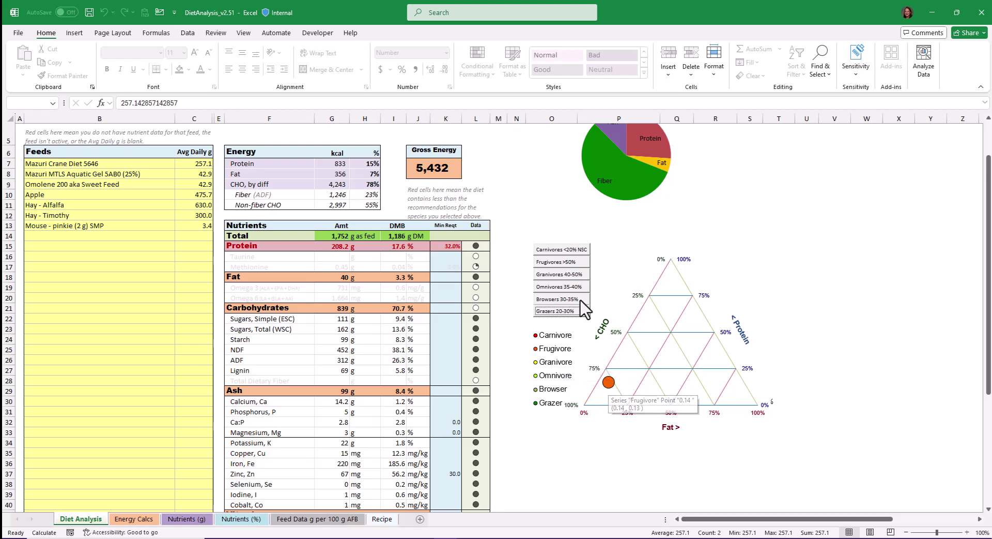
pyautogui.click(566, 263)
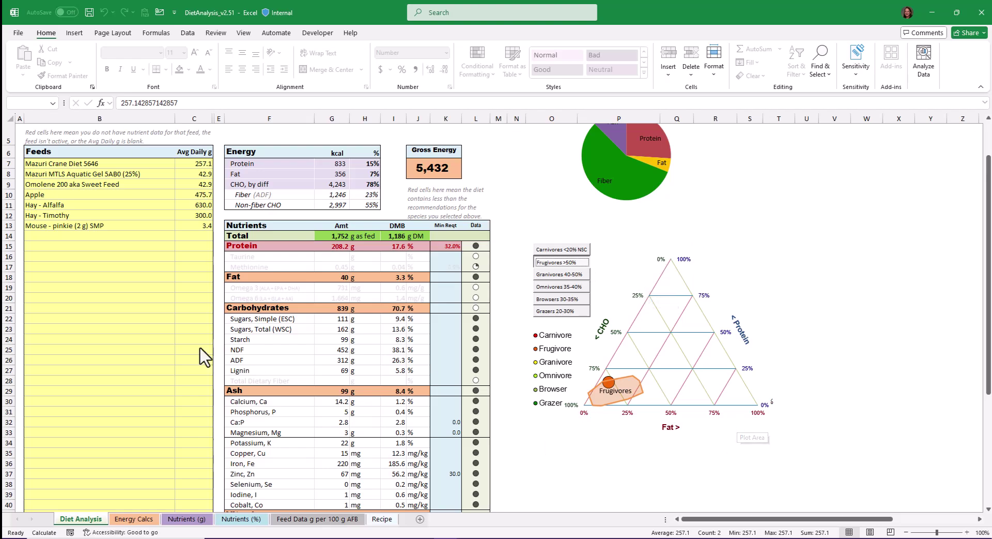
# Add Blueberry - fresh in the first empty row of the Feeds list with an average daily amount of 0 g
pyautogui.click(156, 320)
pyautogui.scroll(2, 161, 354)
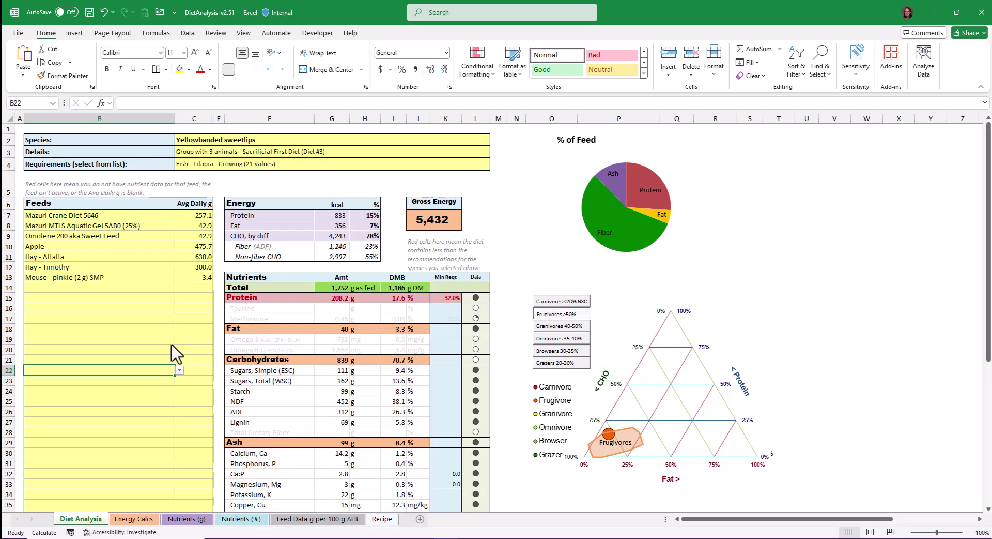
pyautogui.click(127, 288)
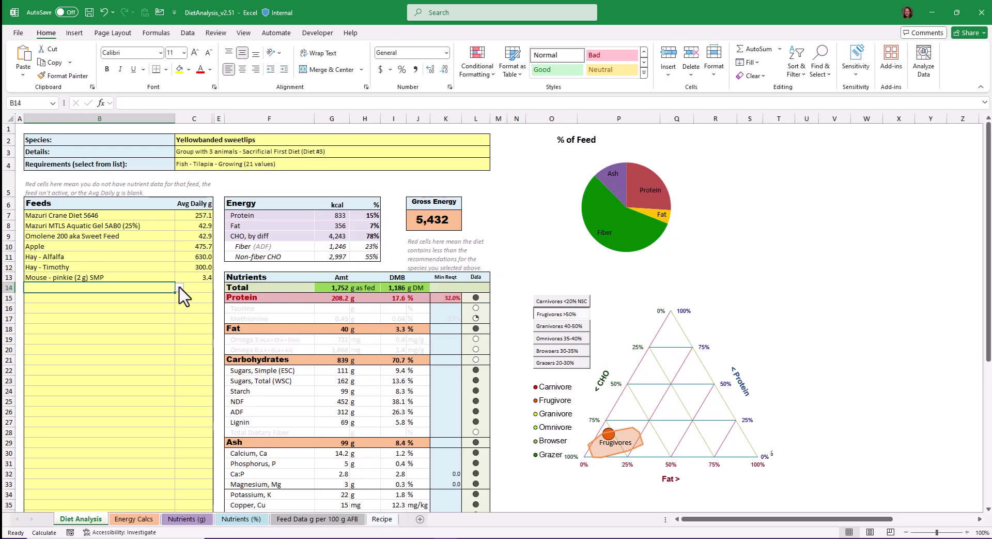
pyautogui.click(179, 287)
pyautogui.scroll(-2, 222, 396)
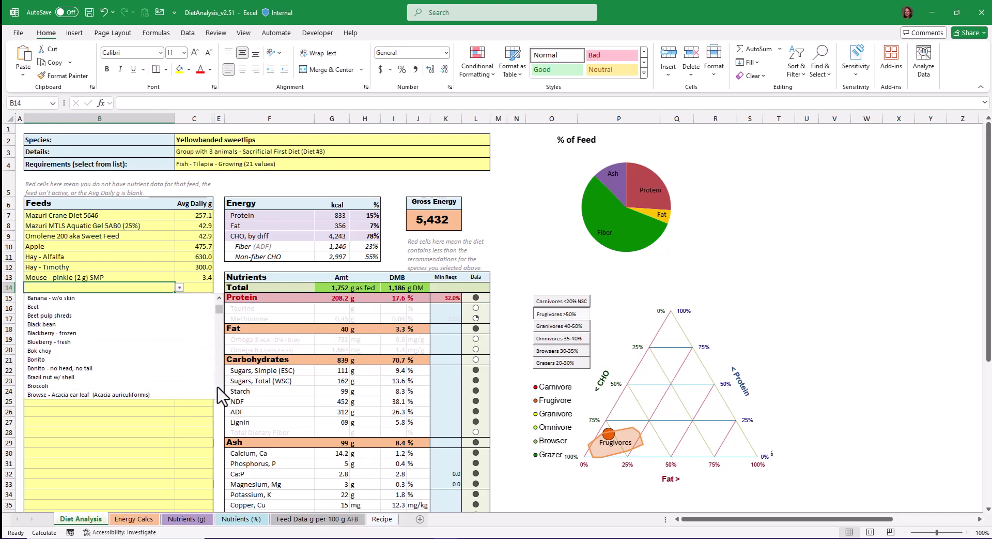
pyautogui.click(119, 341)
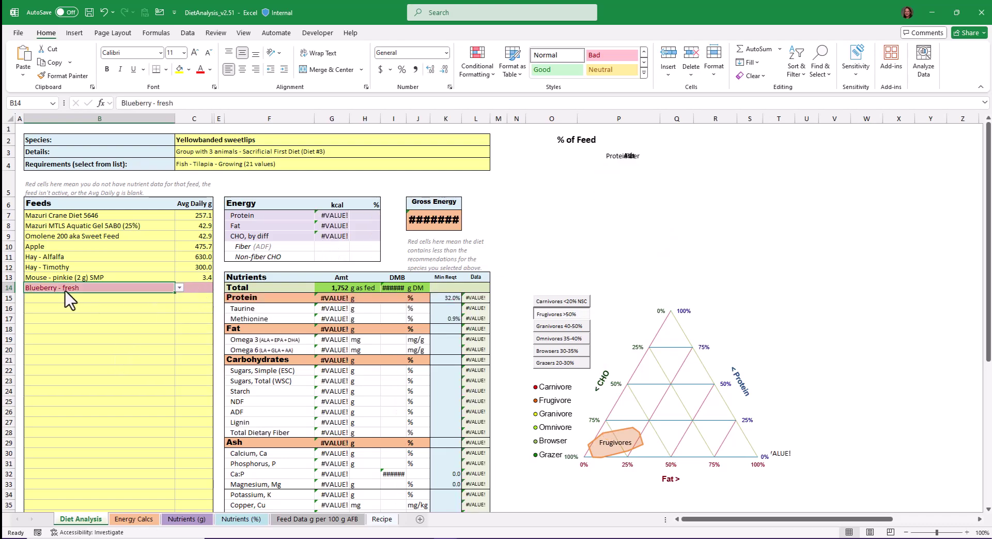
pyautogui.click(206, 289)
pyautogui.write('0')
pyautogui.press('Return')
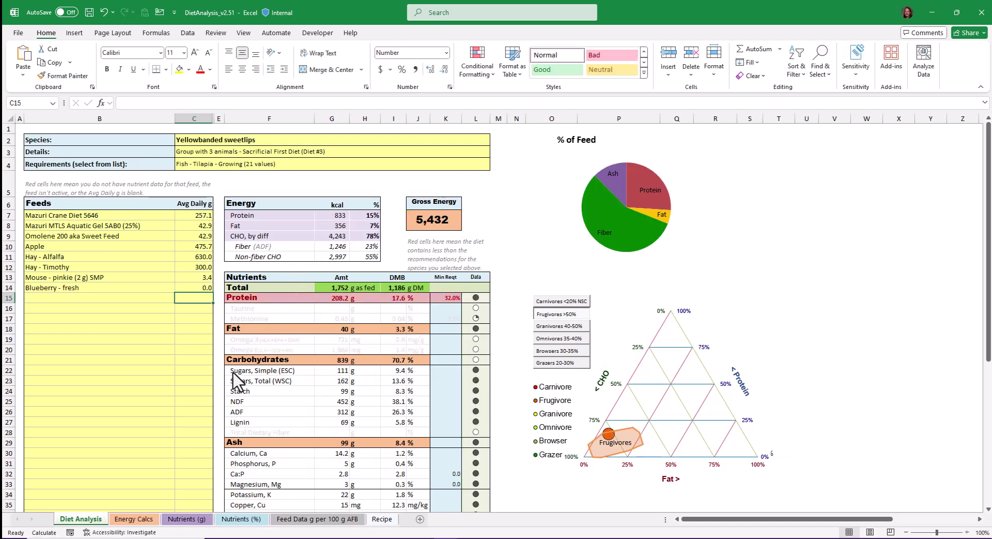
# Set the average daily amount of Blueberry - fresh to 500 g
pyautogui.click(195, 288)
pyautogui.write('500')
pyautogui.press('Return')
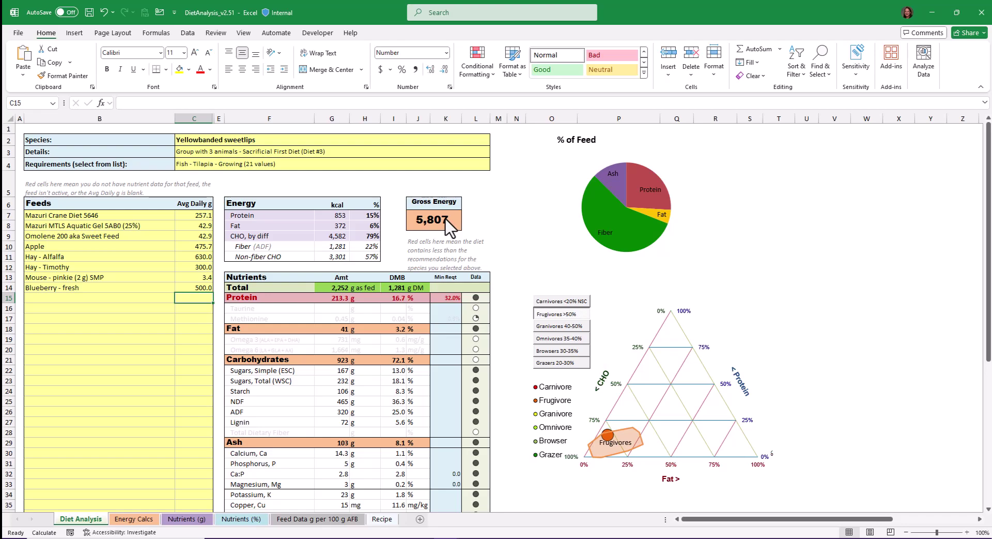
# Set the Blueberry - fresh amount to 0 g to compare the totals, and undo that change
pyautogui.click(201, 288)
pyautogui.write('0')
pyautogui.press('Return')
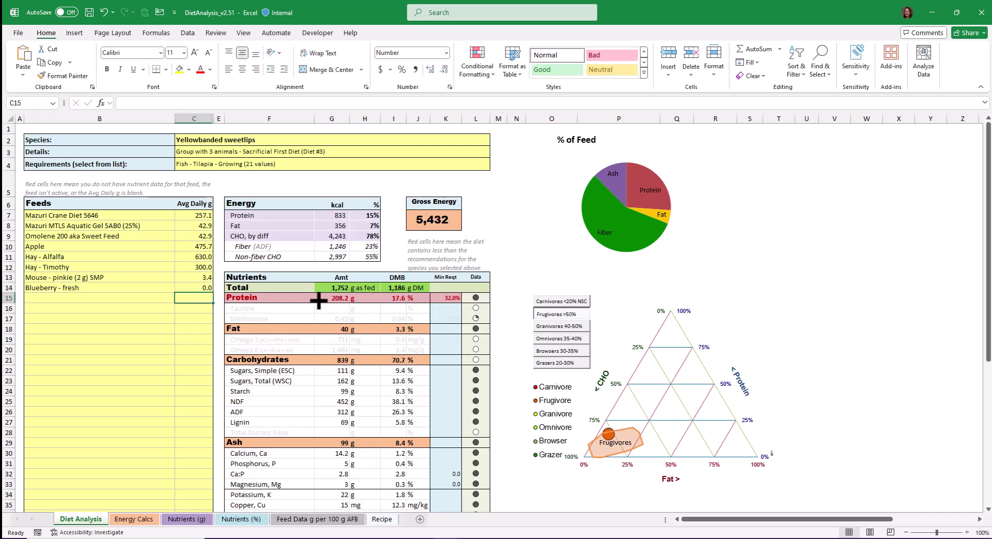
pyautogui.hotkey('ctrl', 'z')
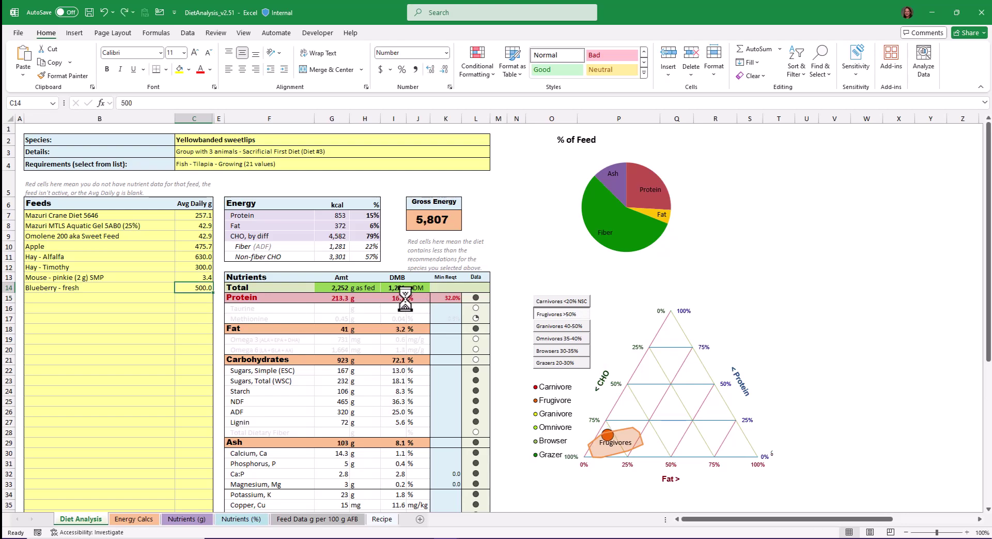
# Check Protein's minimum requirement and the dry matter value of Sugars, Total (WSC), and return the Blueberry - fresh amount to 0 g
pyautogui.click(450, 298)
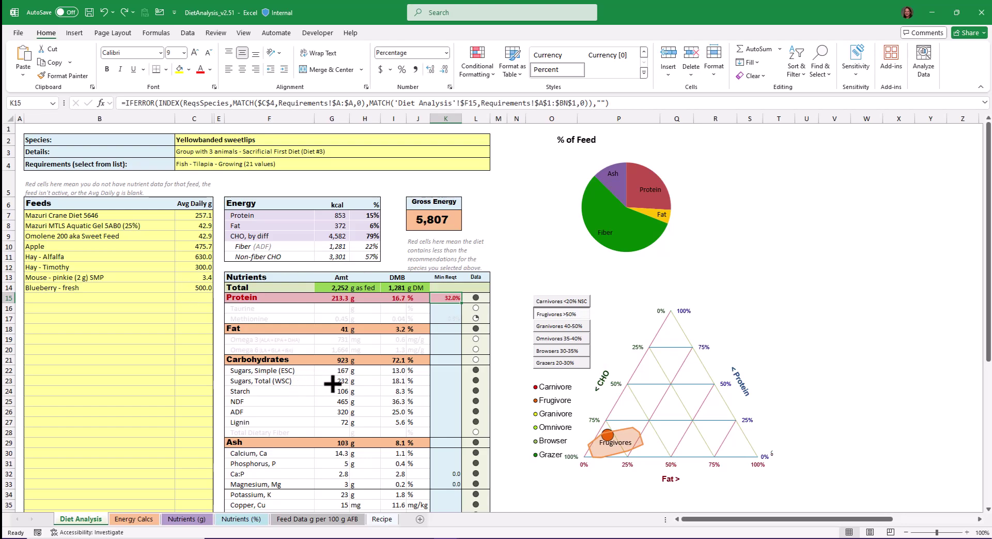
pyautogui.click(389, 381)
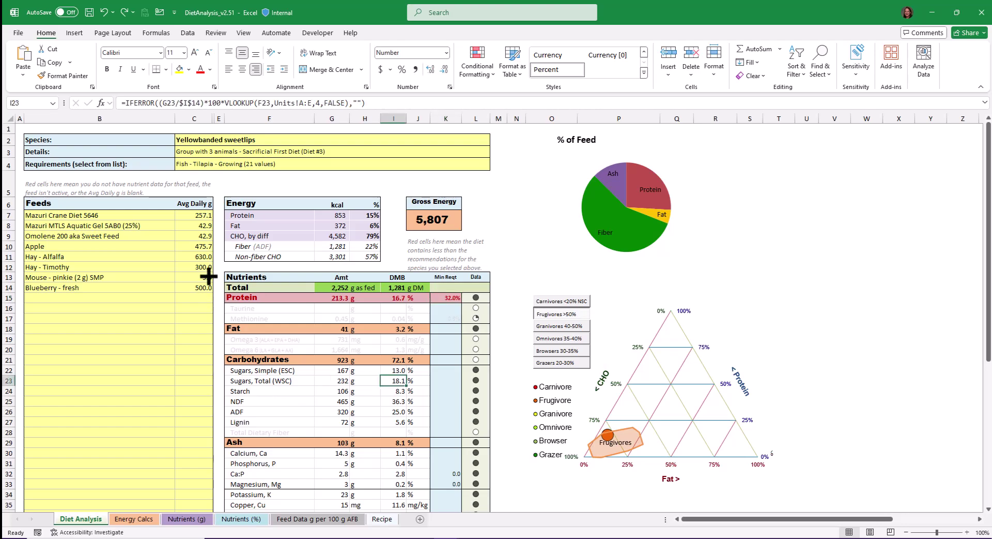
pyautogui.click(194, 287)
pyautogui.write('0')
pyautogui.hotkey('ctrl', 'Return')
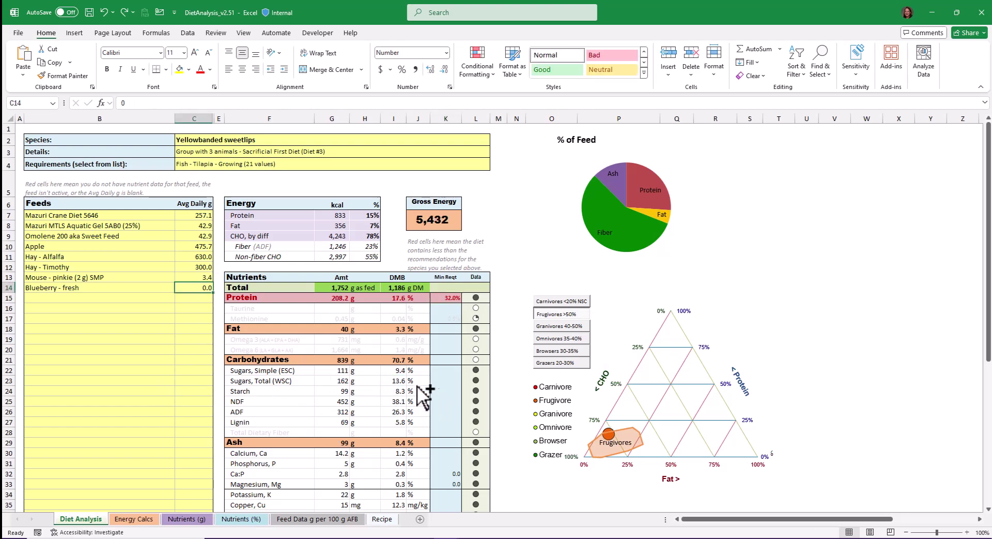
# Examine the dry matter basis values for total sugars, Starch, NDF and ADF
pyautogui.click(399, 391)
pyautogui.click(404, 383)
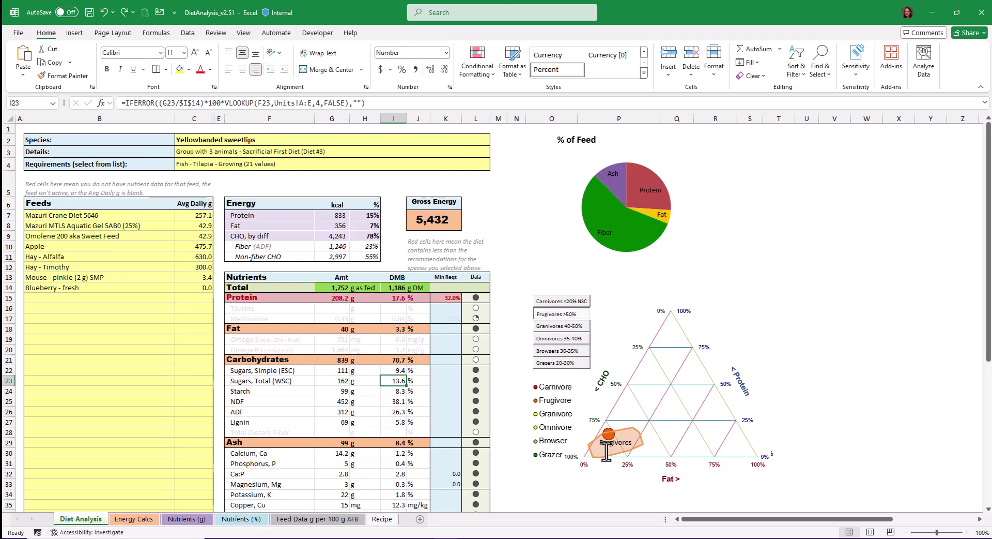
pyautogui.click(401, 392)
pyautogui.click(402, 402)
pyautogui.click(402, 410)
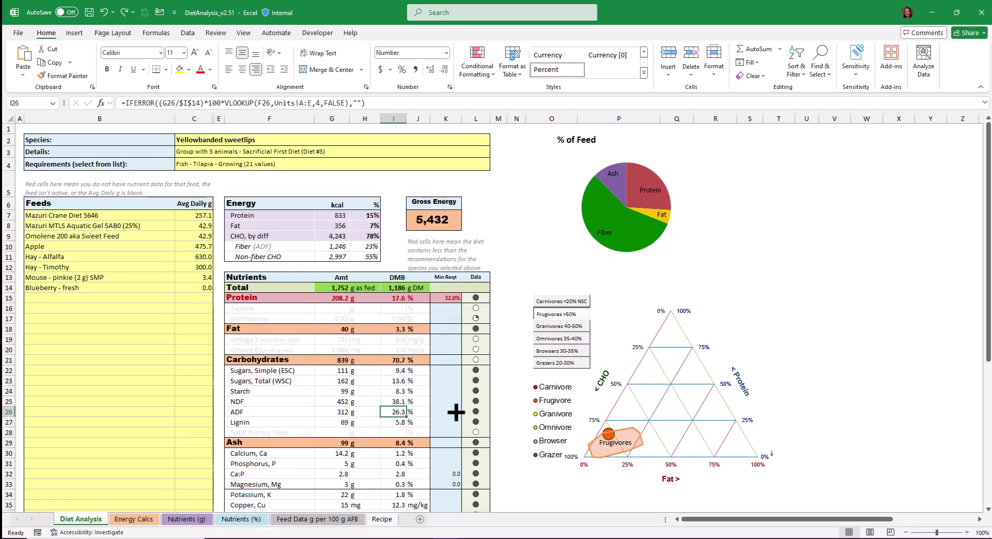
# Set the average daily amount of Blueberry - fresh to 500 g and check the dry matter basis value of NDF
pyautogui.click(206, 288)
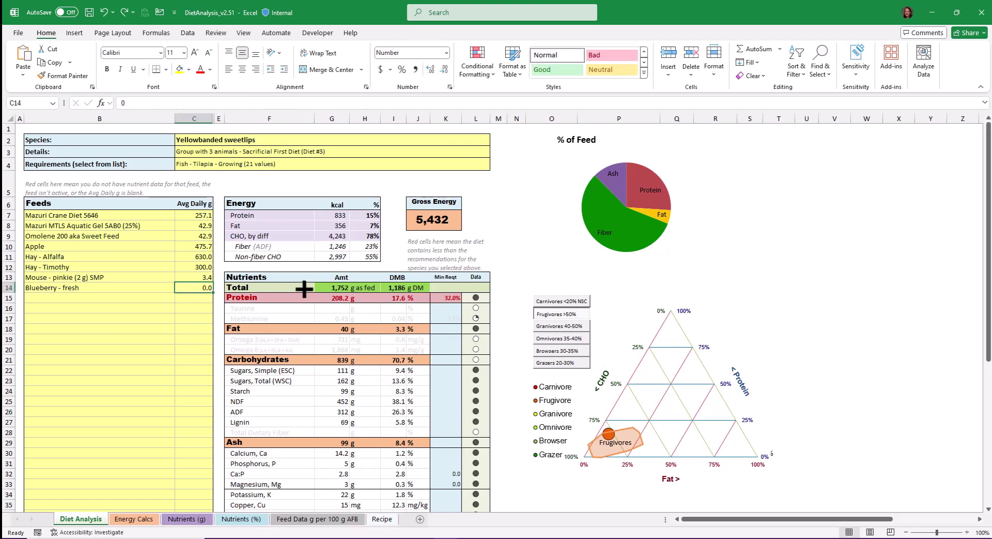
pyautogui.write('500')
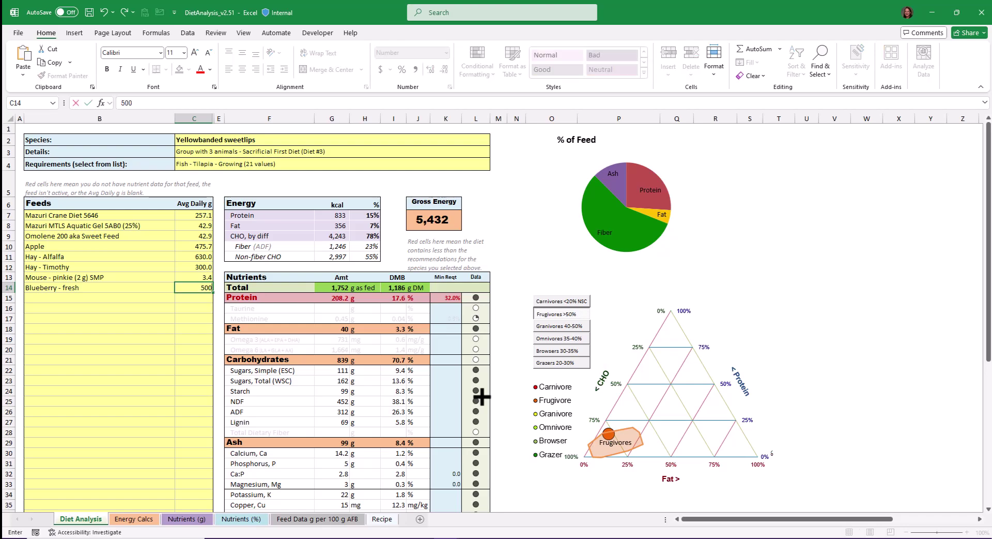
pyautogui.press('Return')
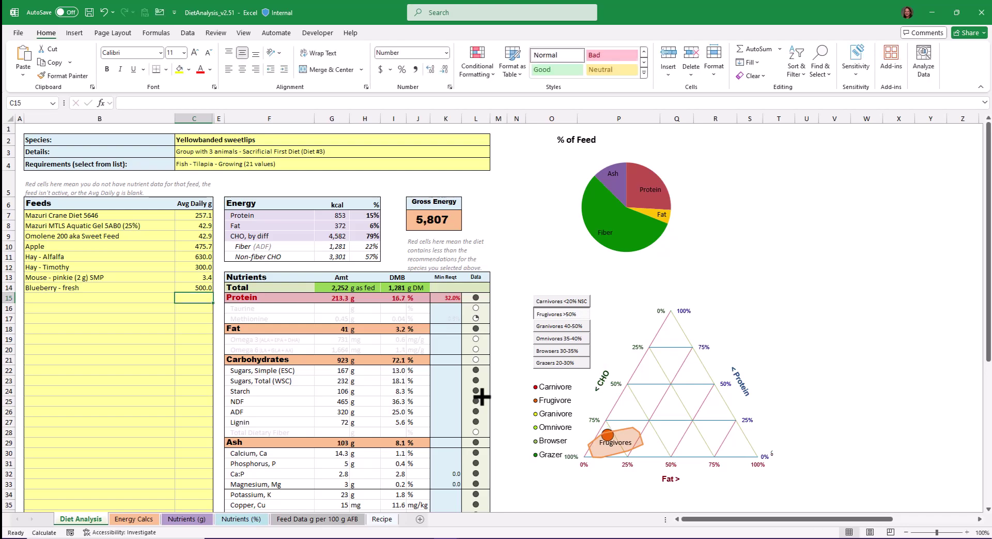
pyautogui.click(395, 401)
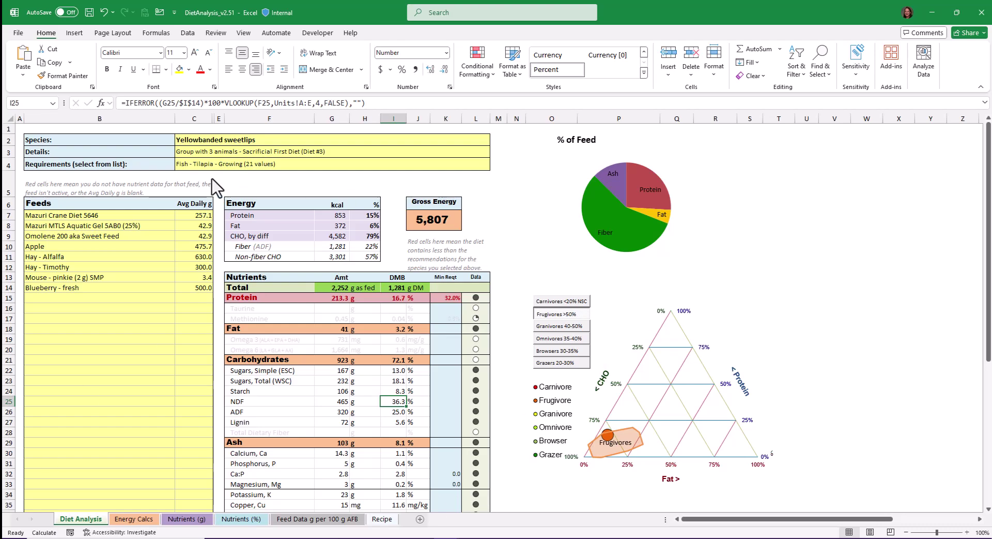
# View the Energy Calcs sheet briefly and review the feeds and their amounts on the Diet Analysis sheet
pyautogui.click(135, 519)
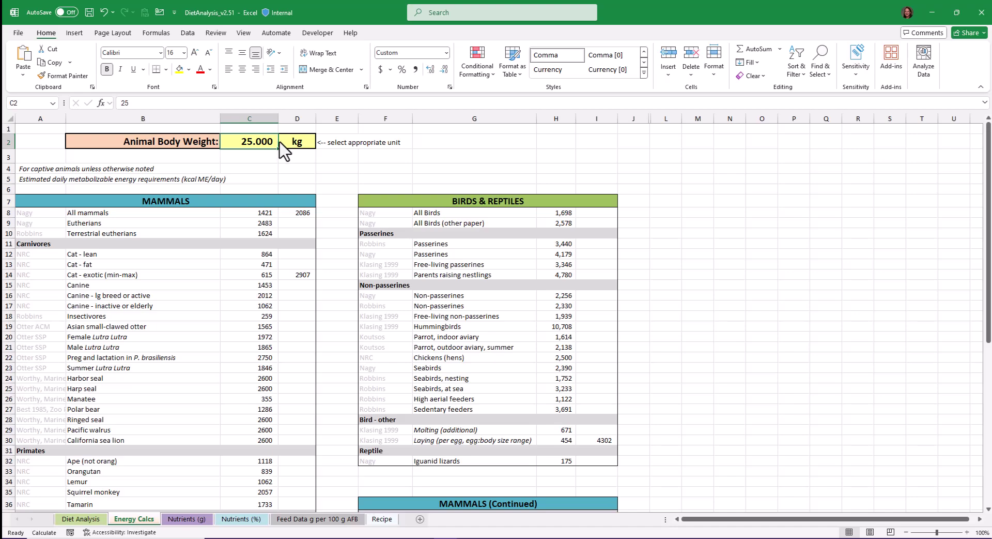
pyautogui.click(84, 519)
pyautogui.moveTo(60, 215); pyautogui.dragTo(185, 292)
# Add Banana as a feed below Blueberry - fresh with an average daily amount of 100 g
pyautogui.click(121, 297)
pyautogui.click(179, 299)
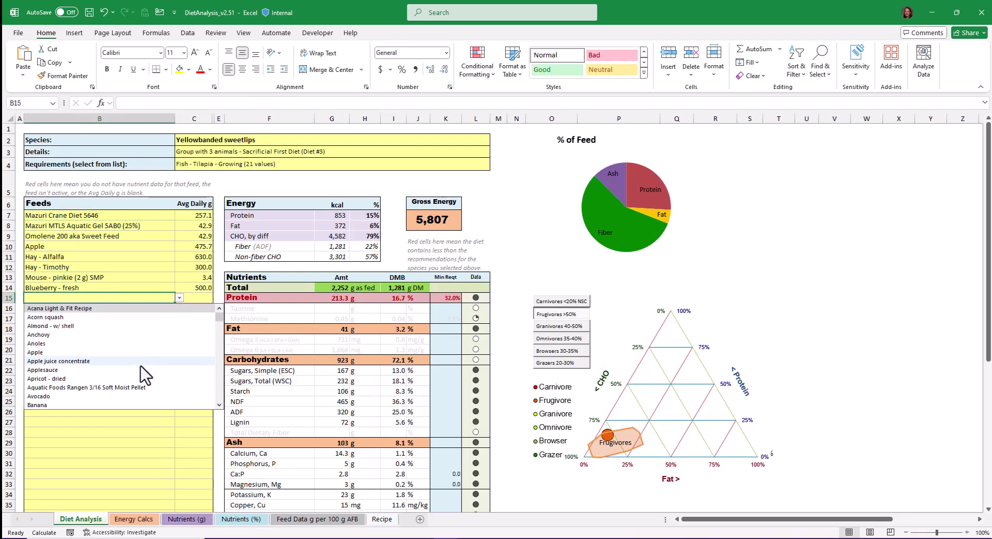
pyautogui.click(124, 404)
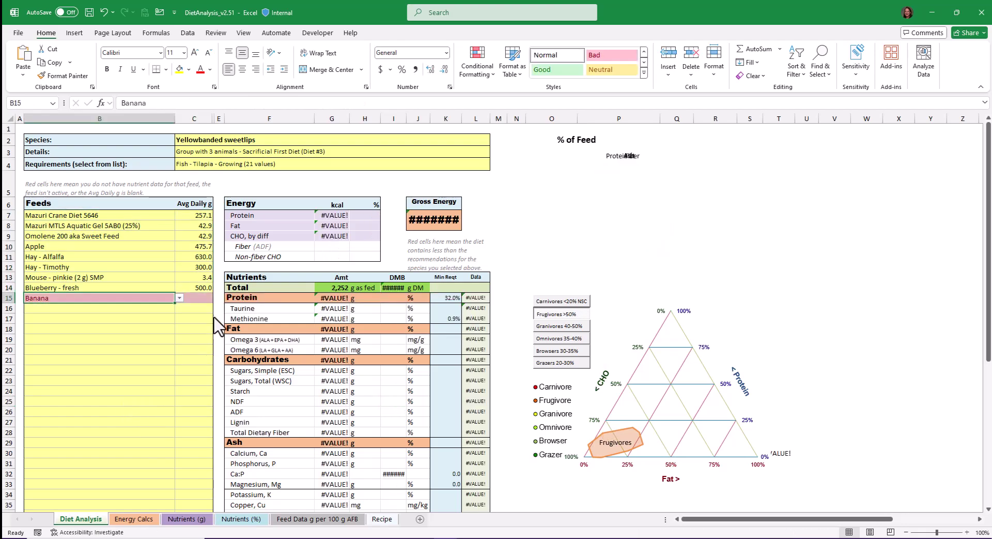
pyautogui.click(206, 300)
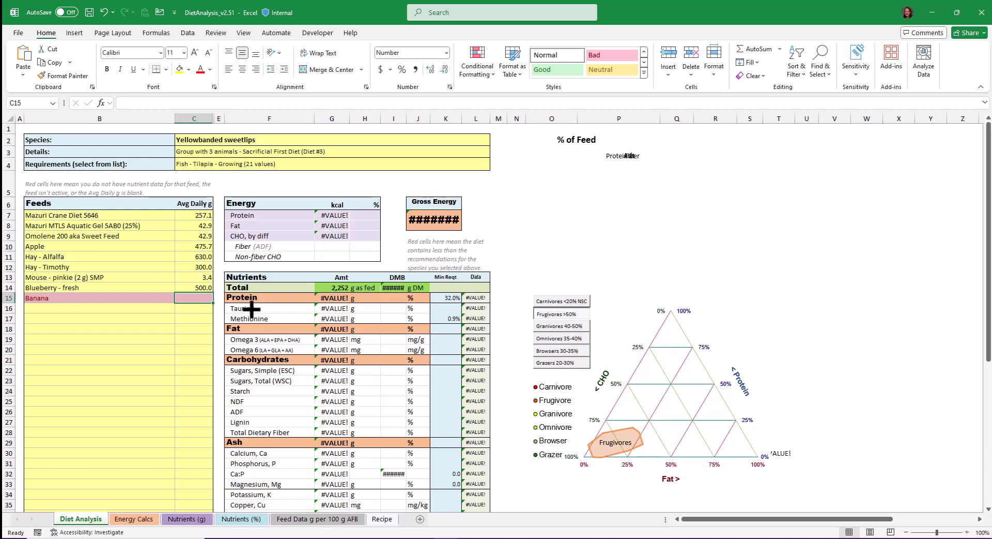
pyautogui.write('100')
pyautogui.press('Return')
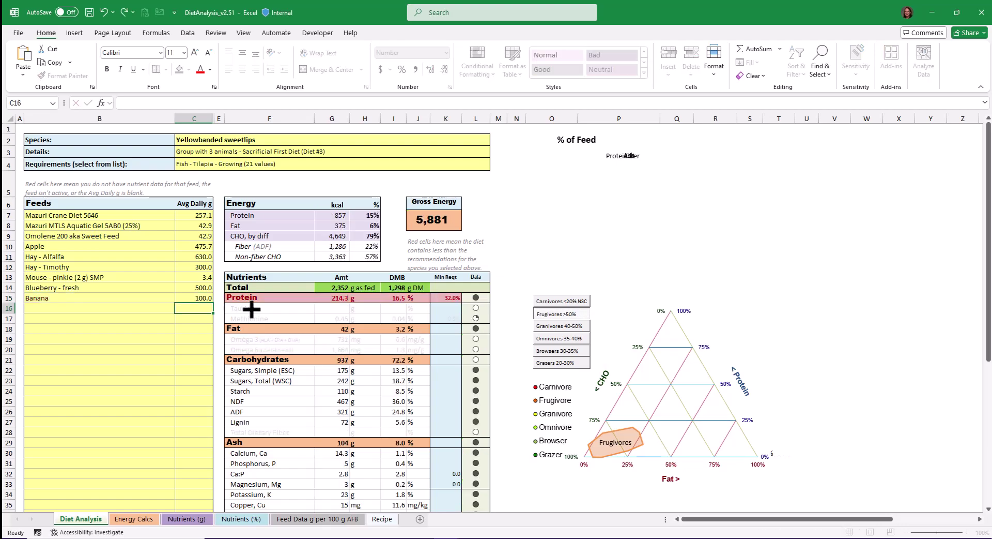
# Set the Banana amount to 0 g and review the diet's header details and feed list
pyautogui.press('Up')
pyautogui.write('0')
pyautogui.press('Return')
pyautogui.moveTo(269, 136); pyautogui.dragTo(310, 162)
pyautogui.moveTo(70, 217); pyautogui.dragTo(204, 308)
# Examine the animal body weight entry and the estimated daily energy requirements by animal group on the Energy Calcs sheet
pyautogui.click(134, 519)
pyautogui.moveTo(261, 146); pyautogui.dragTo(298, 149)
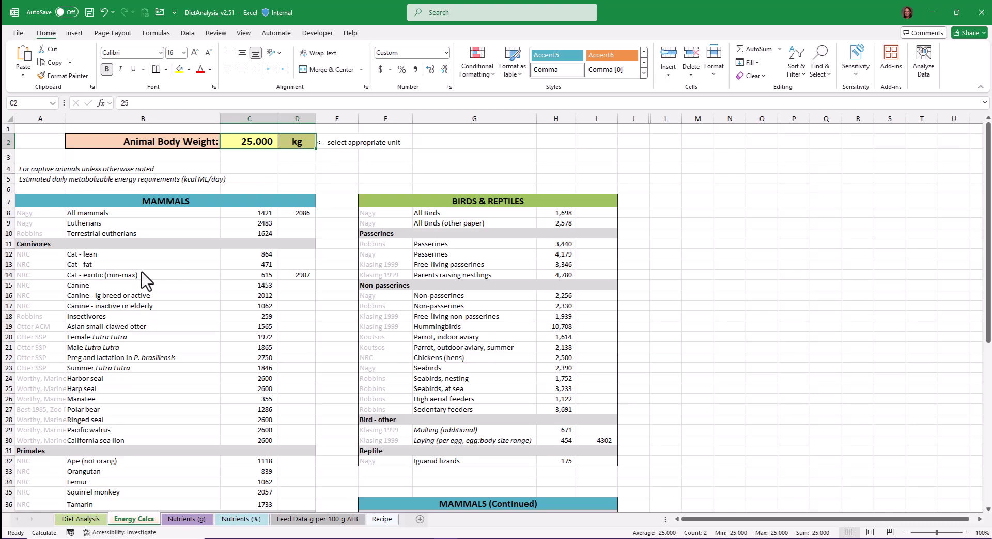
pyautogui.scroll(-2, 145, 247)
pyautogui.scroll(2, 145, 247)
pyautogui.scroll(-4, 222, 253)
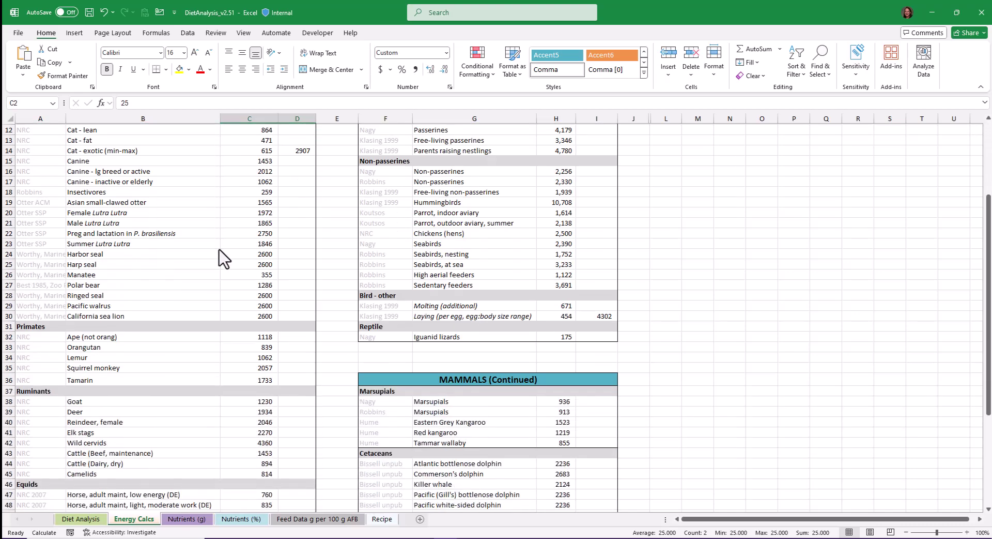
pyautogui.scroll(3, 222, 257)
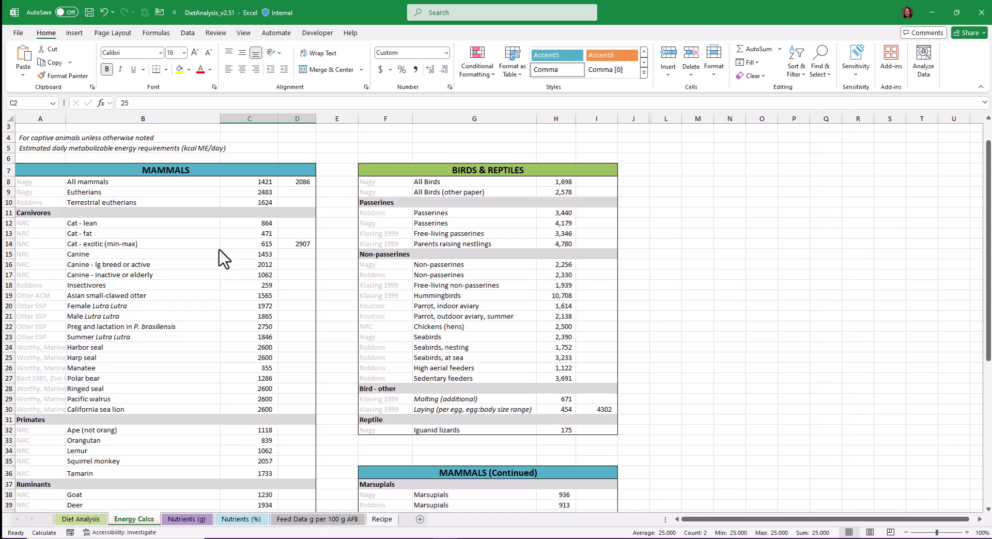
pyautogui.scroll(-3, 222, 257)
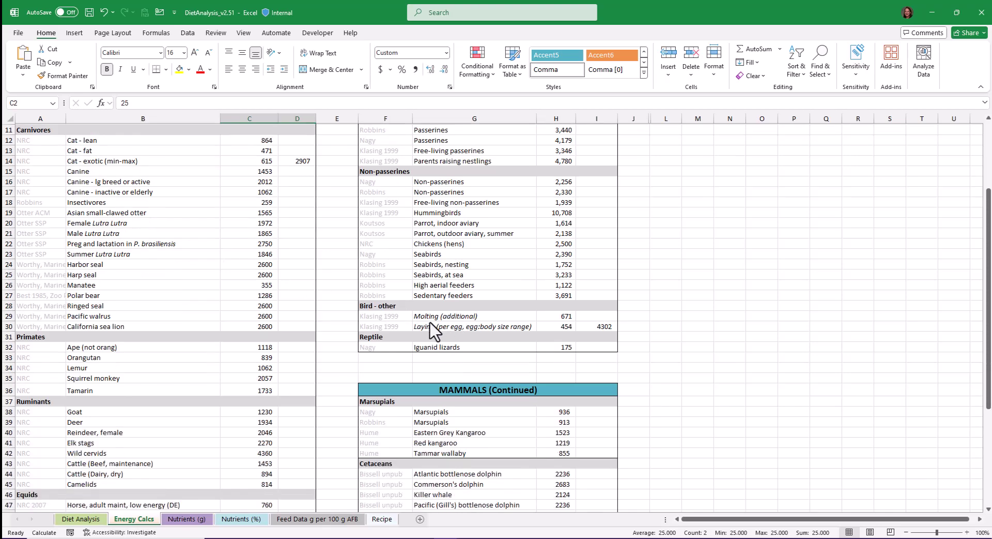
pyautogui.scroll(-3, 430, 320)
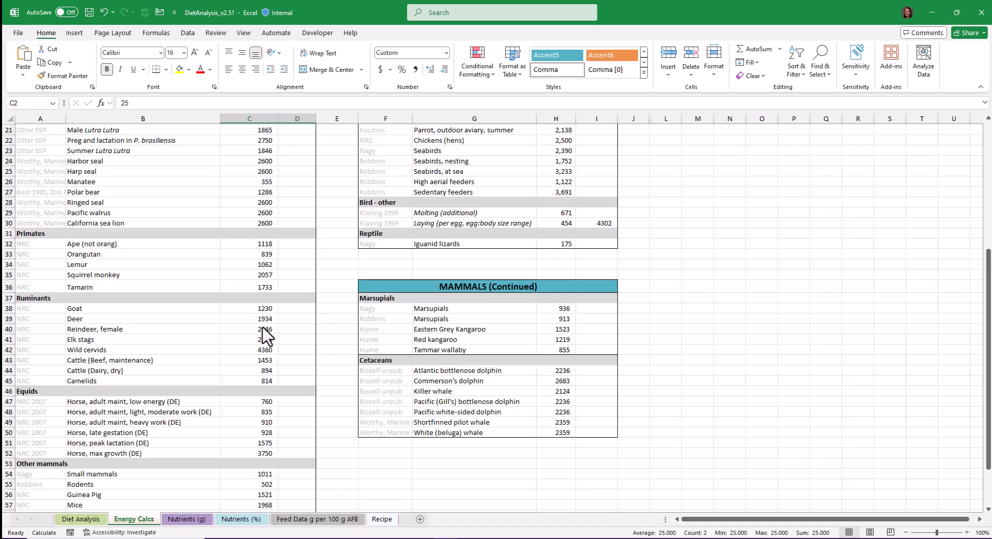
pyautogui.scroll(4, 266, 334)
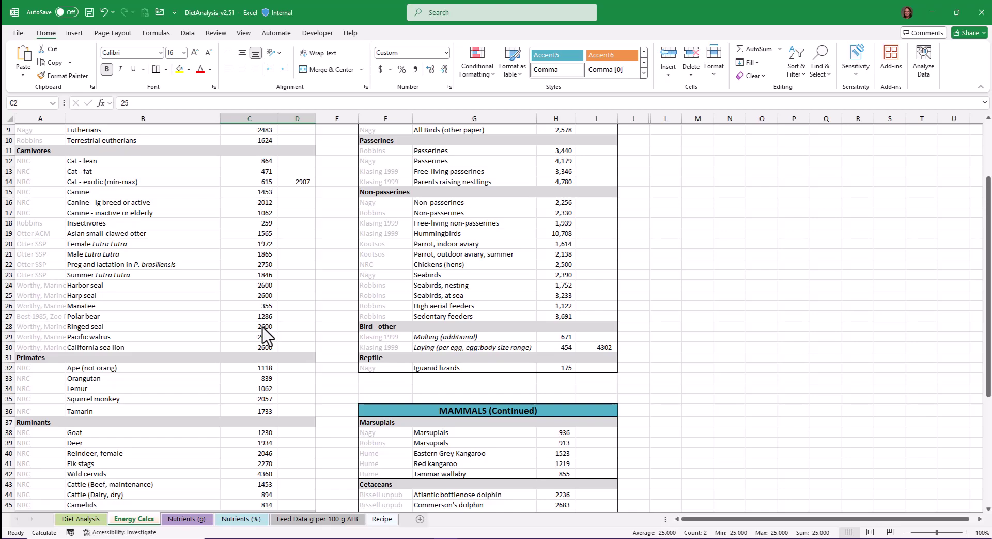
pyautogui.scroll(3, 266, 335)
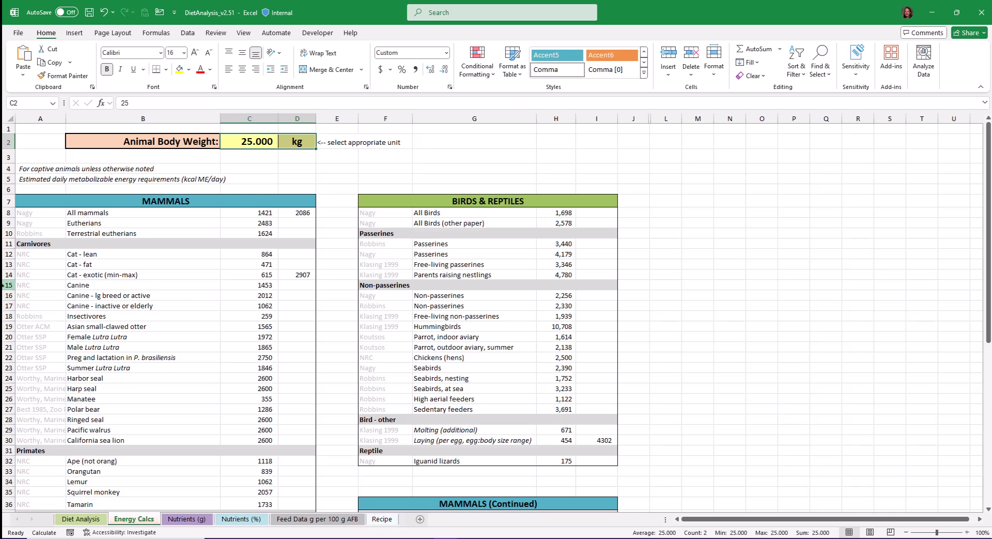
# Set the animal body weight to 1 kg and check the Canine energy requirement formula
pyautogui.moveTo(49, 284); pyautogui.dragTo(263, 283)
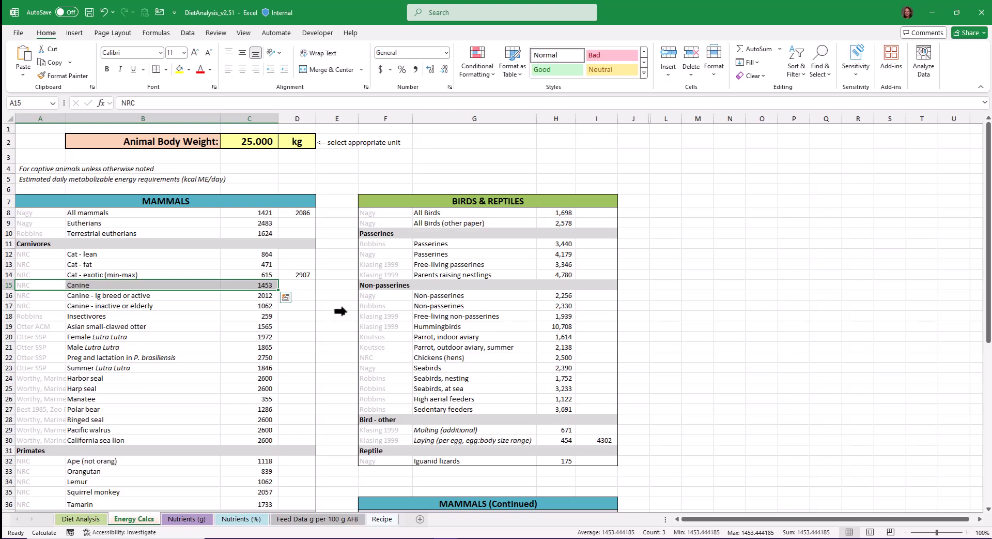
pyautogui.click(257, 142)
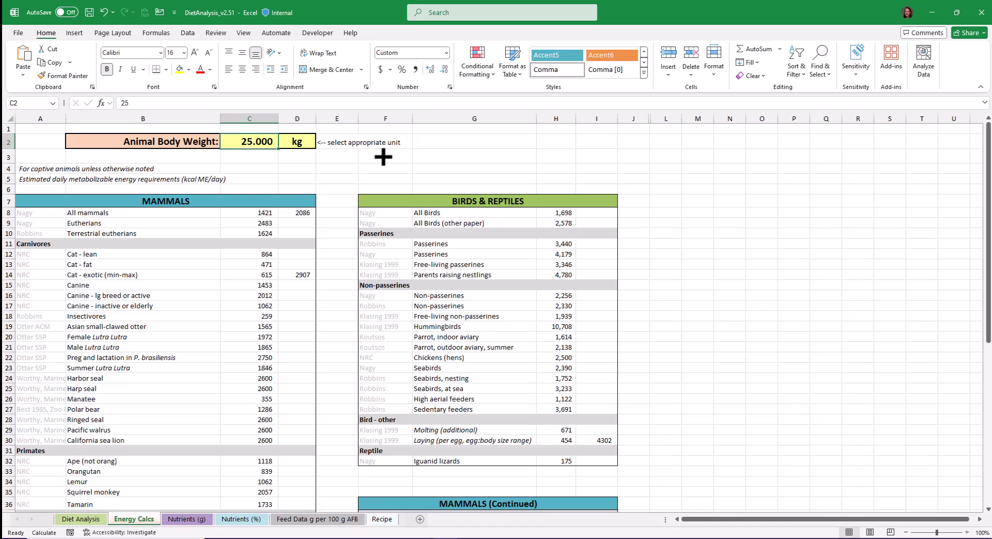
pyautogui.write('1')
pyautogui.press('Return')
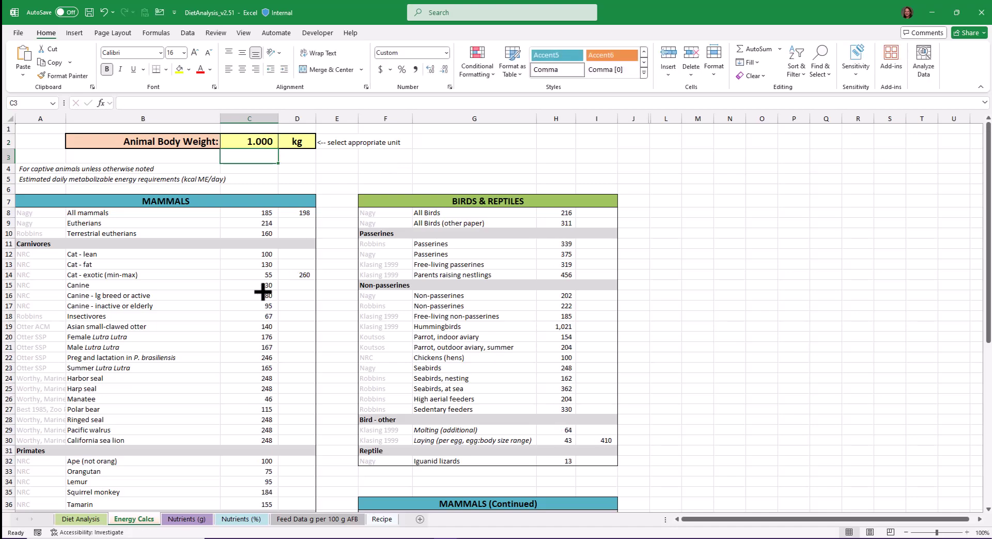
pyautogui.click(264, 285)
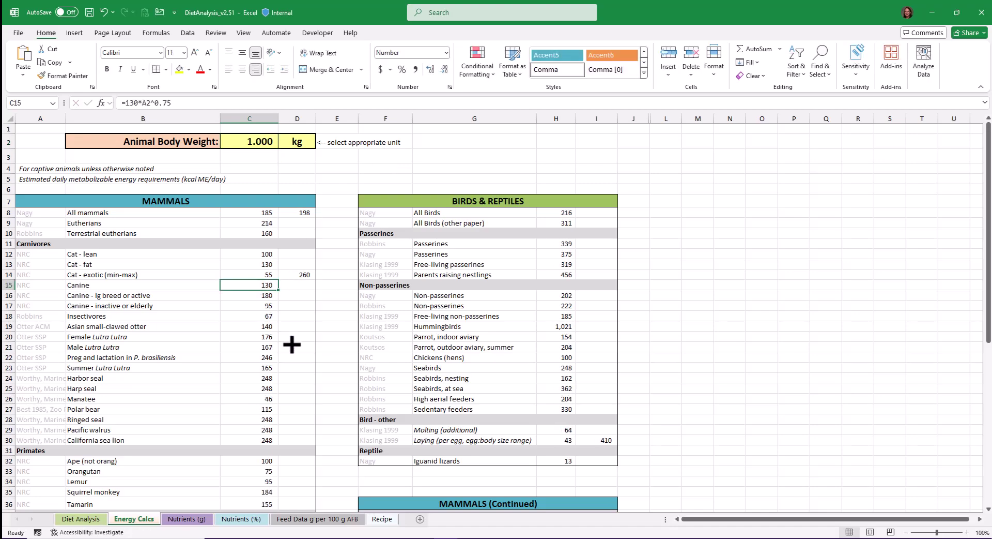
# Look at the diet's feeds again and check the energy formulas for large breed or active and inactive or elderly canines
pyautogui.click(80, 518)
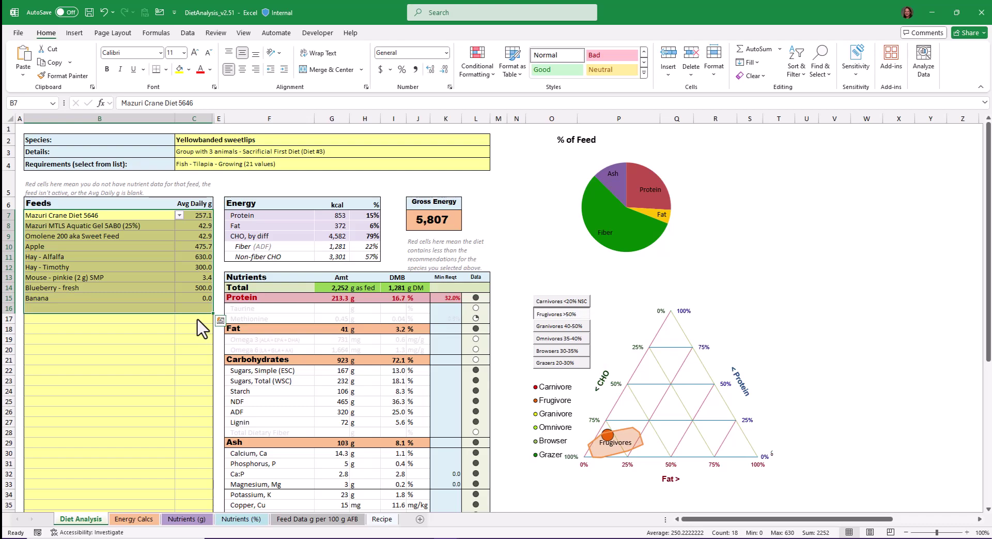
pyautogui.click(139, 520)
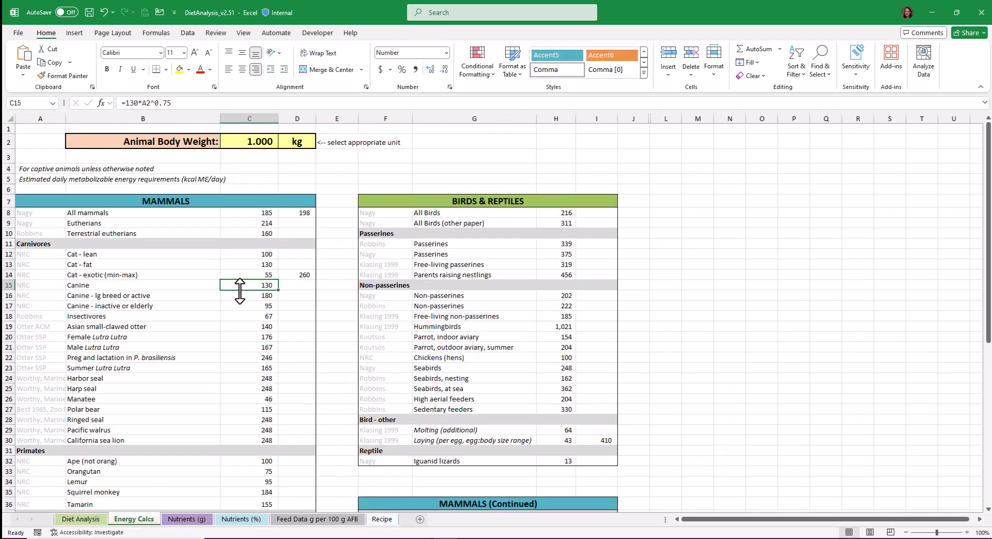
pyautogui.click(250, 296)
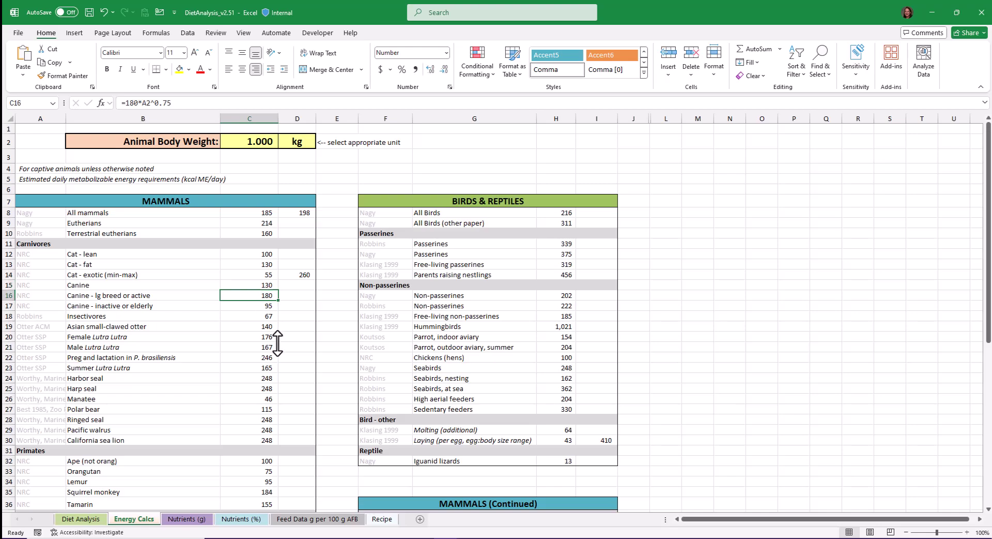
pyautogui.click(258, 306)
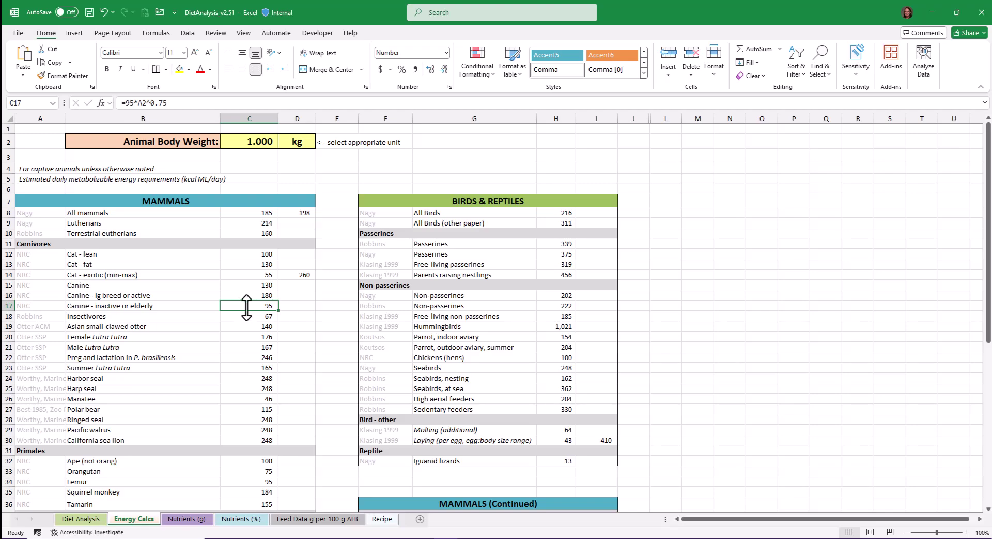
# Check the diet's Gross Energy value on the Diet Analysis sheet and return to the Energy Calcs sheet
pyautogui.click(82, 519)
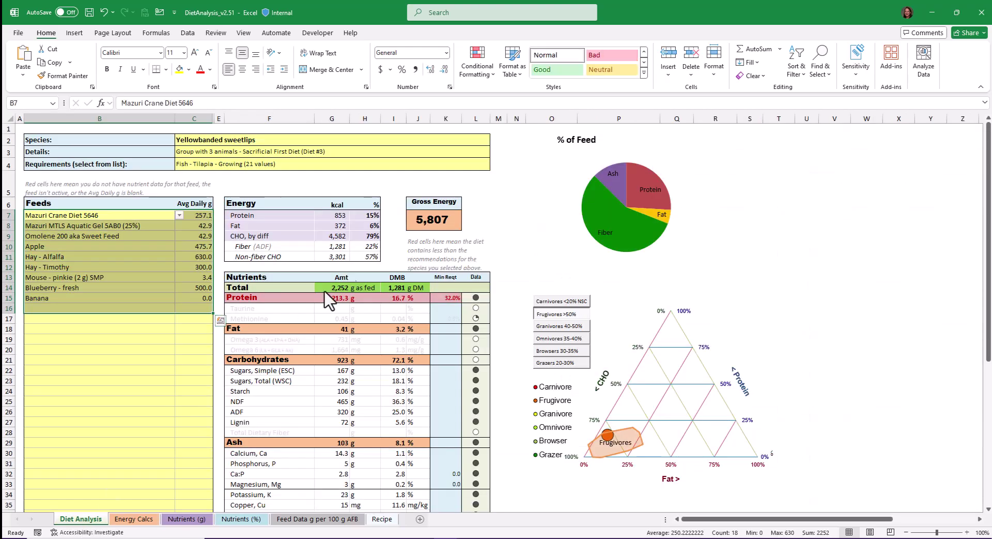
pyautogui.click(427, 227)
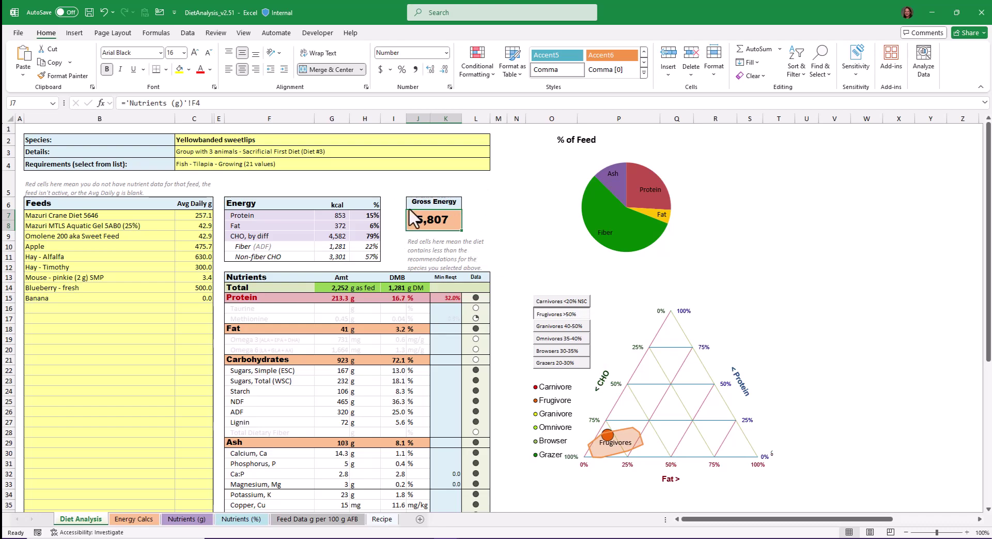
pyautogui.click(134, 518)
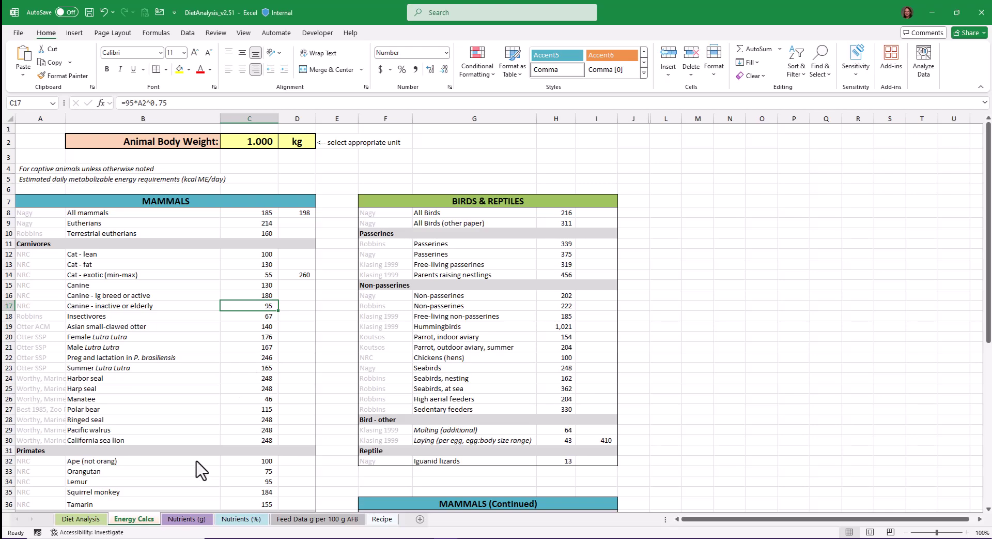
# Examine the % known values and per-feed amounts for CHO by difference, NDF and Cellulose on the Nutrients (g) sheet
pyautogui.click(189, 521)
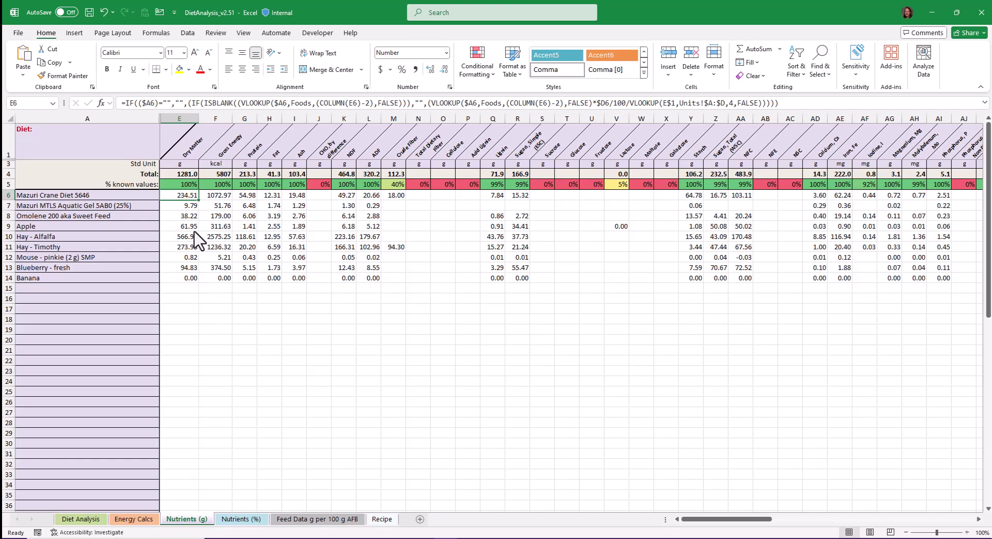
pyautogui.click(322, 185)
pyautogui.moveTo(319, 196); pyautogui.dragTo(317, 281)
pyautogui.moveTo(347, 185); pyautogui.dragTo(352, 290)
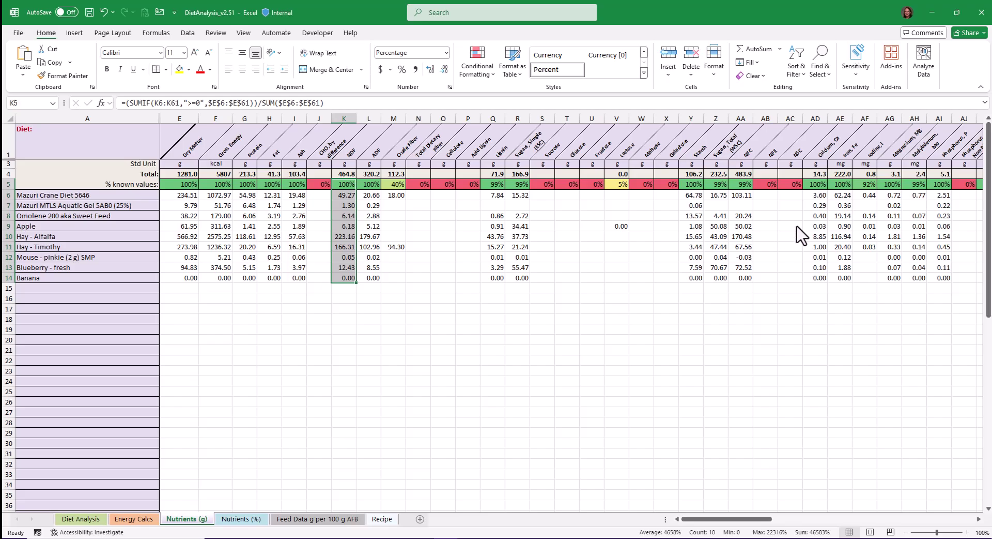
pyautogui.moveTo(713, 519); pyautogui.dragTo(864, 504)
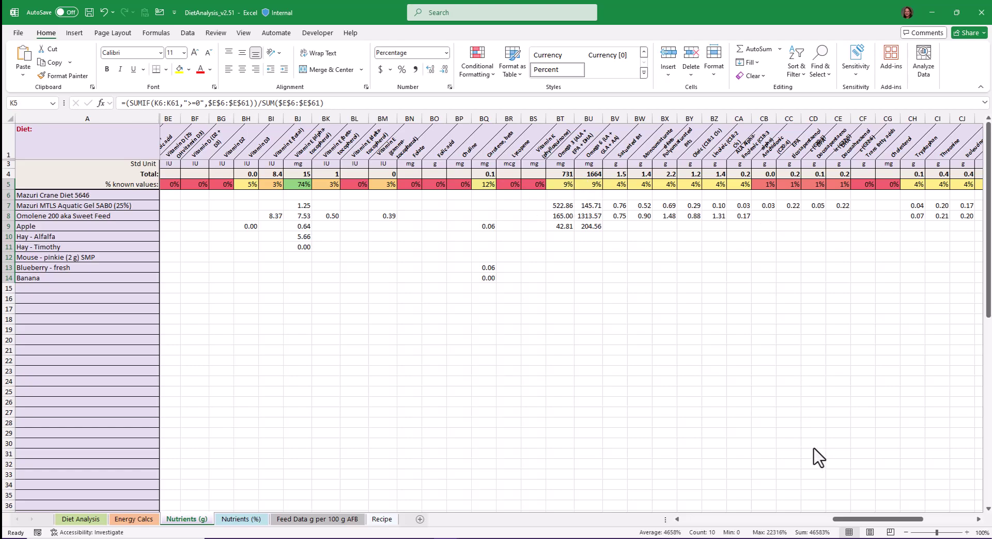
pyautogui.moveTo(855, 520); pyautogui.dragTo(705, 519)
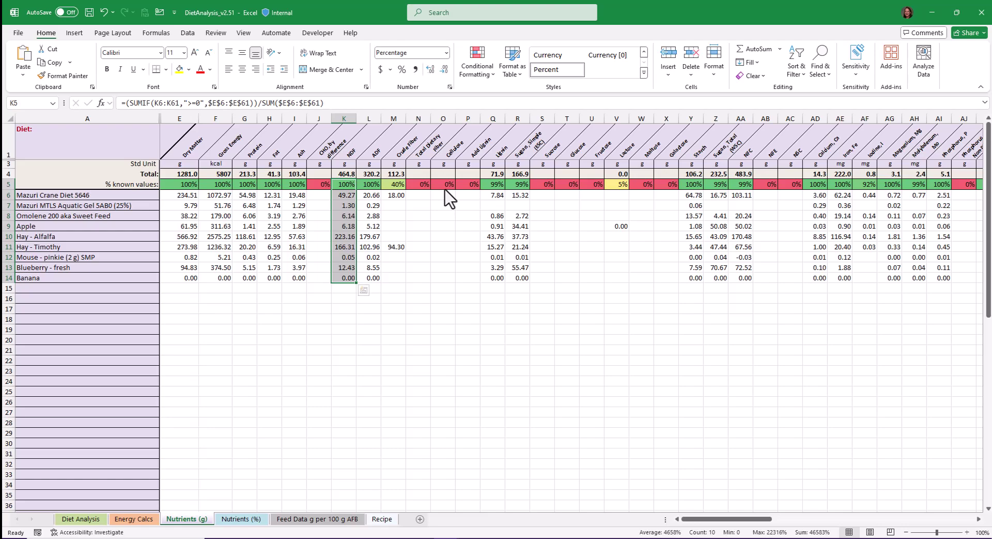
pyautogui.moveTo(445, 188); pyautogui.dragTo(437, 283)
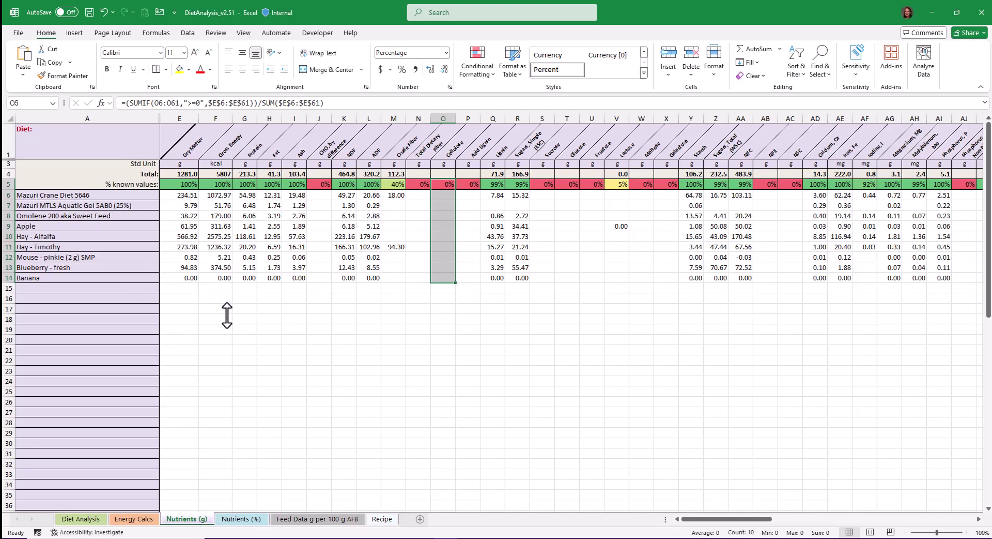
# Check the proportion of the diet's dry matter coming from Hay - Alfalfa on the Nutrients (%) sheet
pyautogui.click(247, 519)
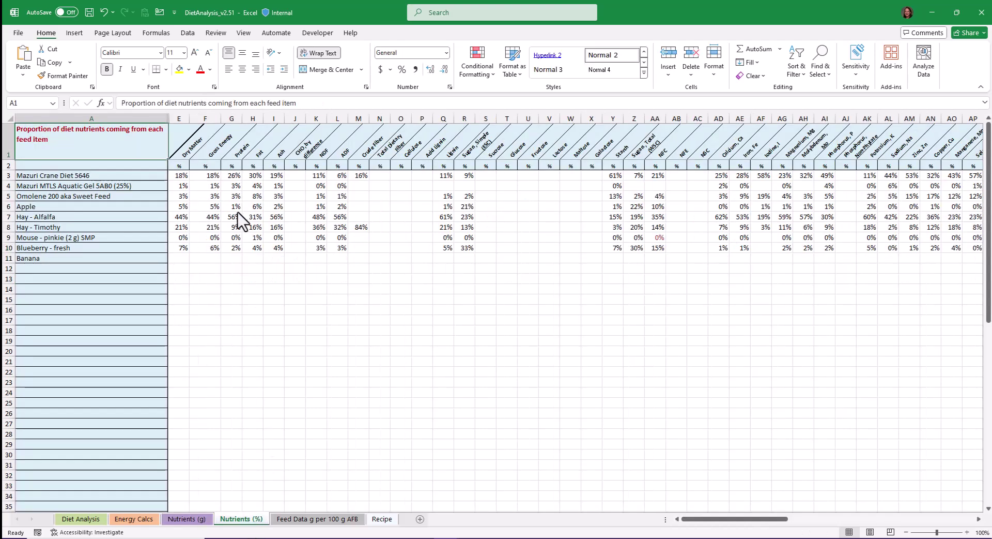
pyautogui.click(181, 217)
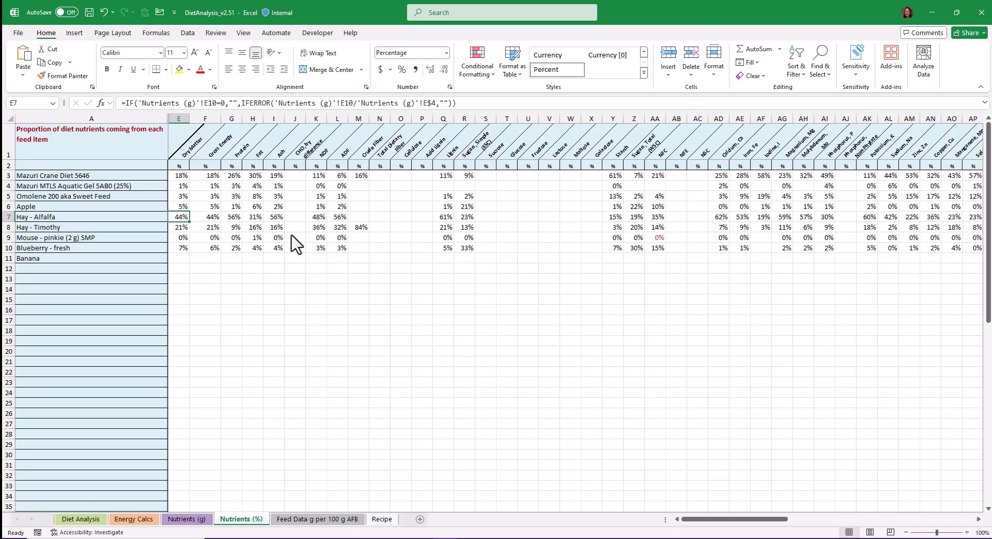
# Browse the foods on the Feed Data g per 100 g AFB sheet and return to the Diet Analysis sheet
pyautogui.click(316, 521)
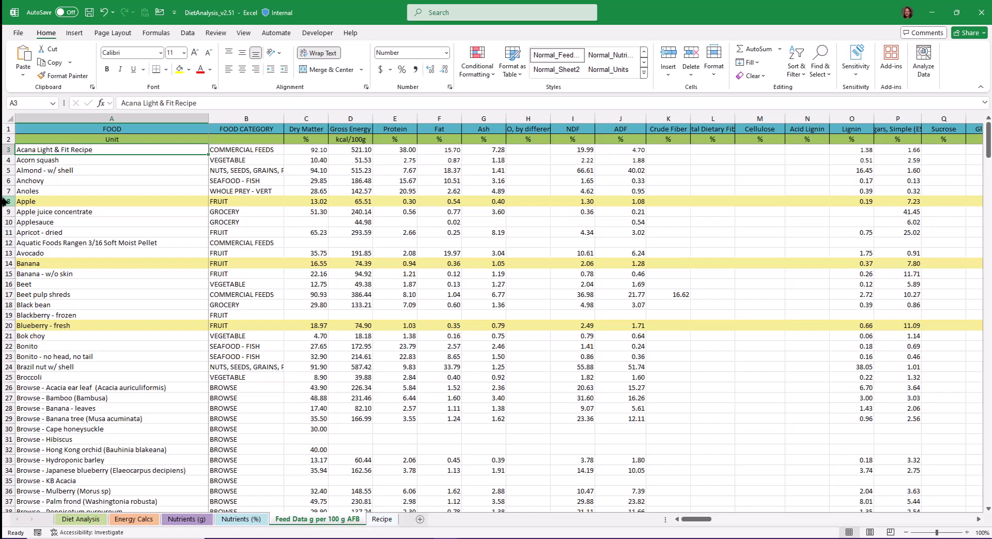
pyautogui.scroll(-5, 62, 314)
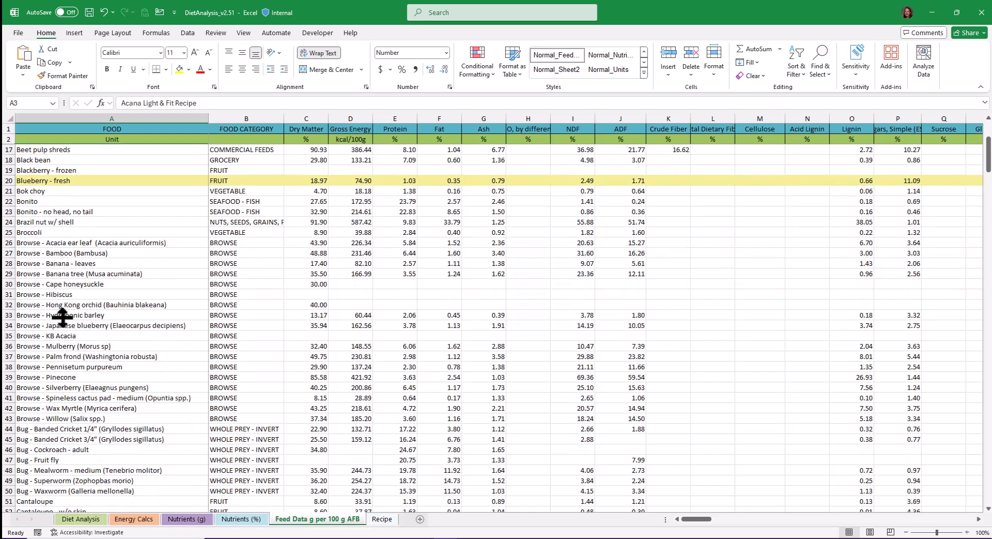
pyautogui.scroll(5, 62, 316)
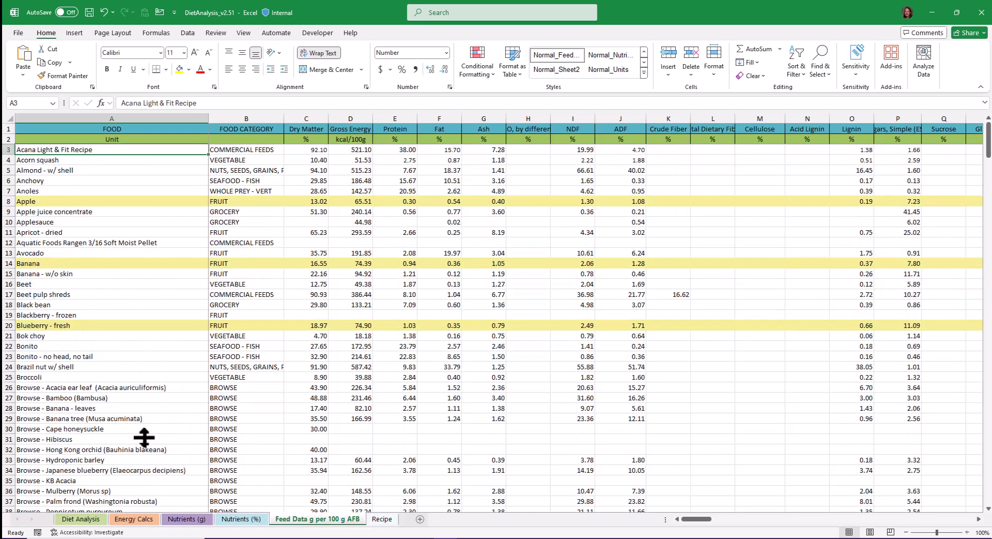
pyautogui.click(81, 519)
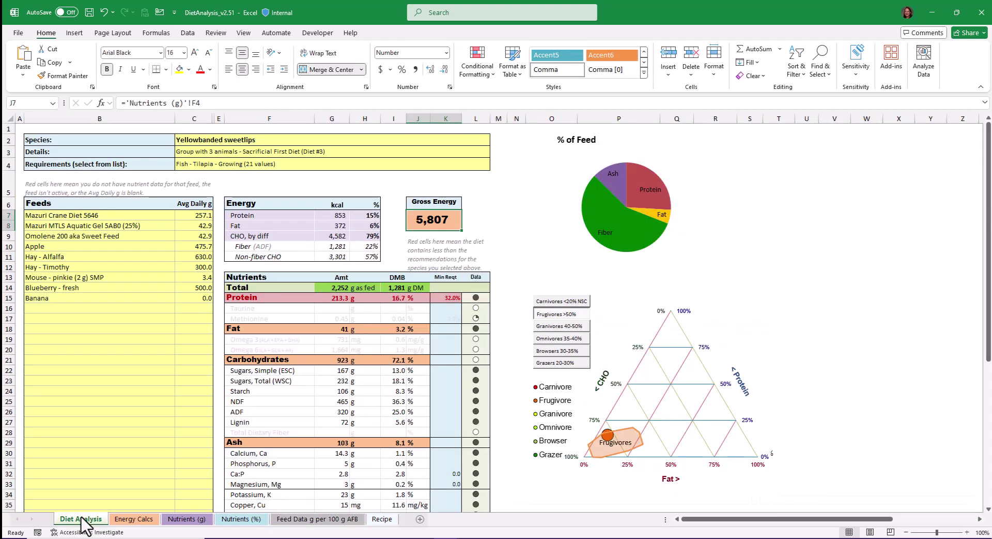